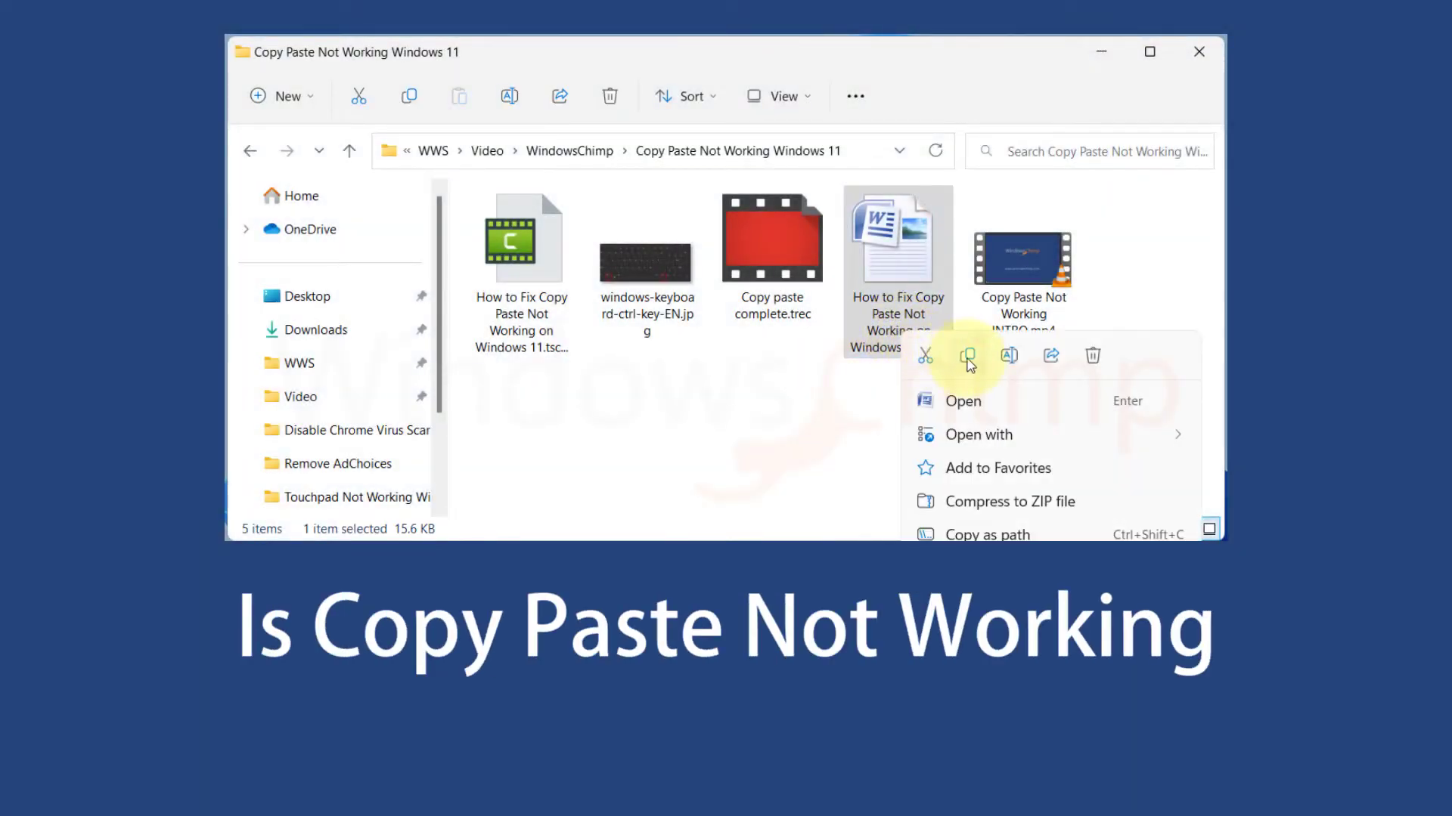
Step: Copy the Word document and check the folder's right-click menu for a Paste option
{"action": "left_click", "coordinate": [968, 357]}
{"action": "right_click", "coordinate": [860, 471]}
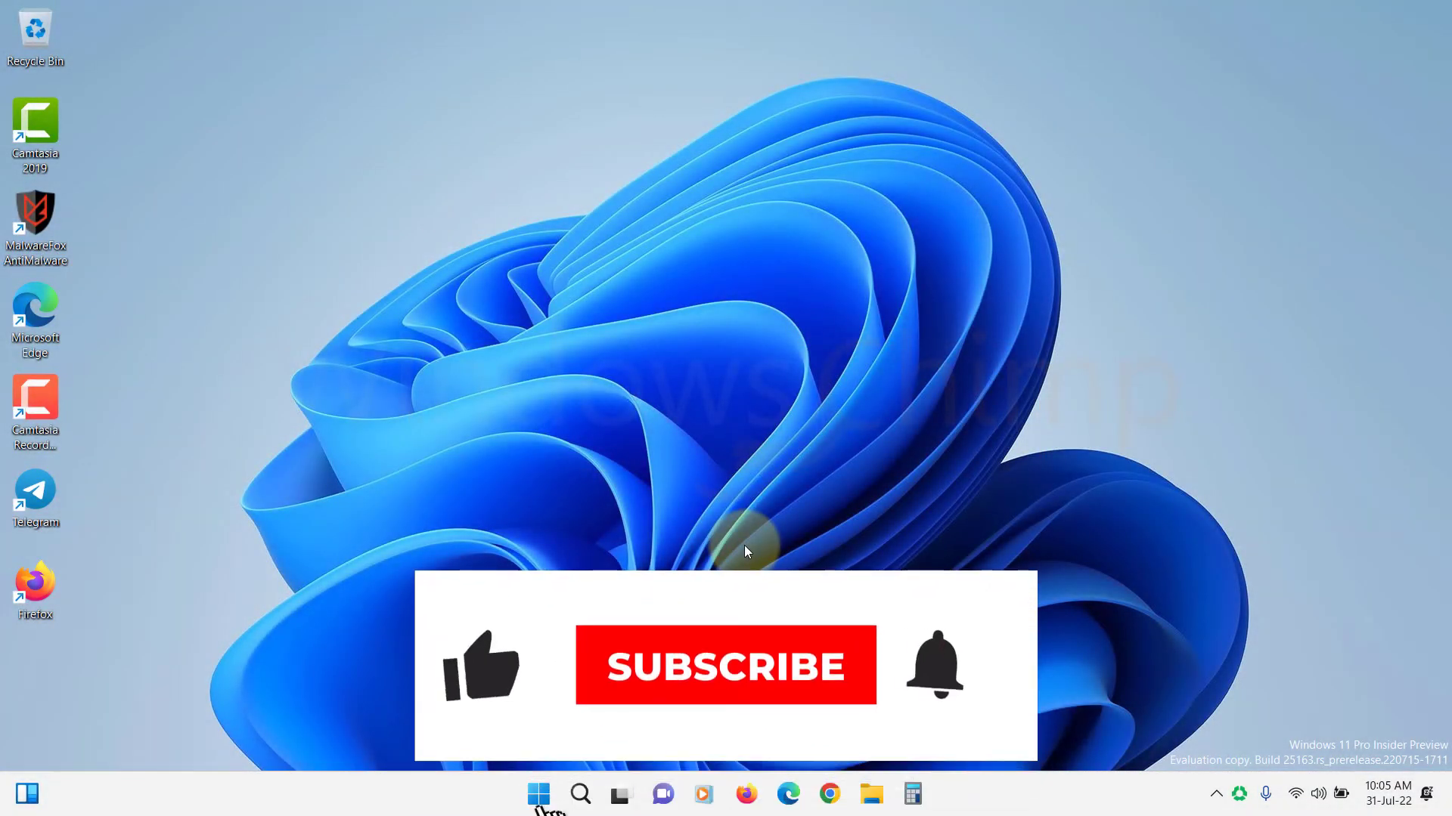
Step: Open the Start menu and dismiss the power options without restarting
{"action": "key", "text": "super"}
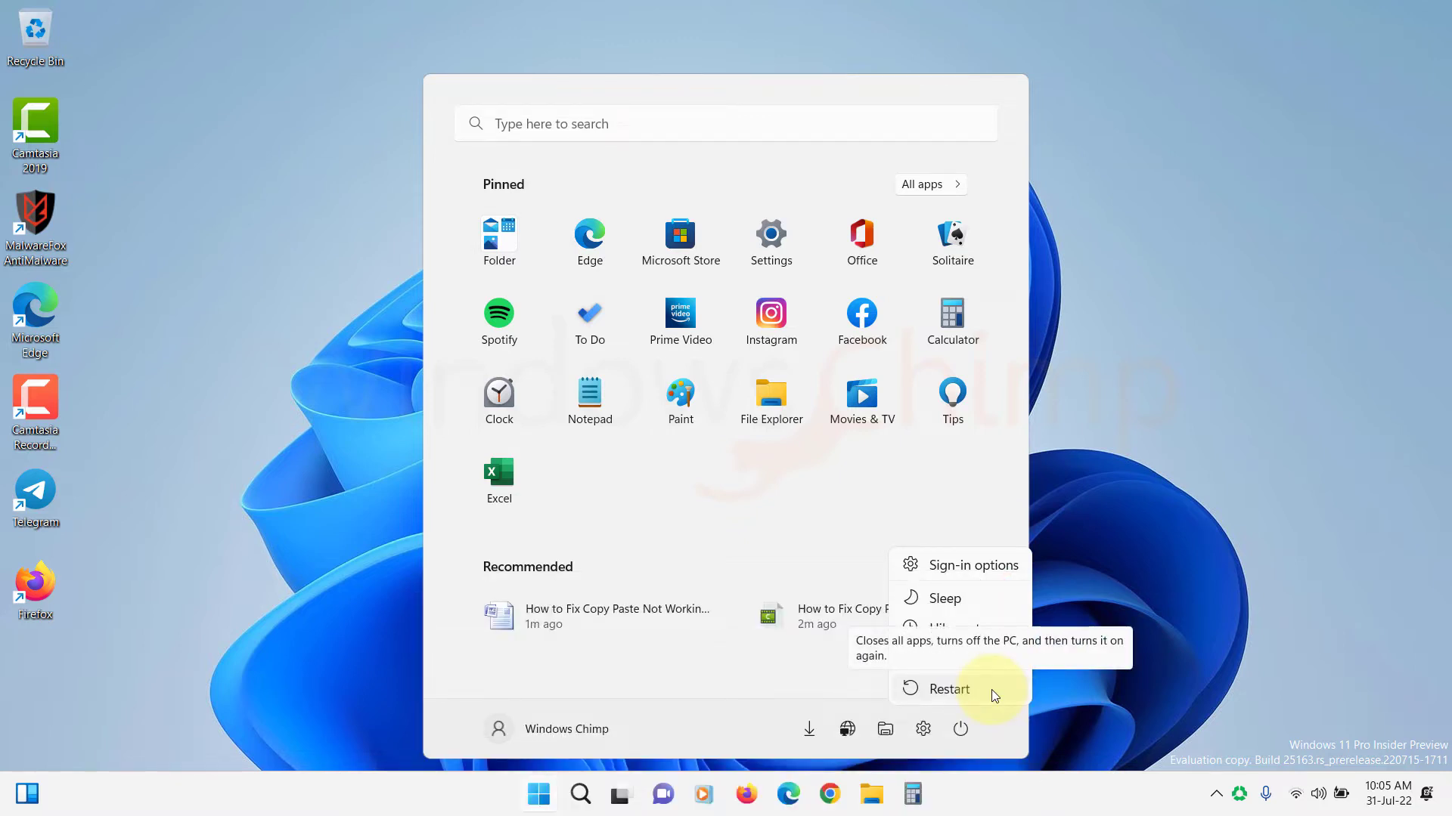
{"action": "key", "text": "Escape"}
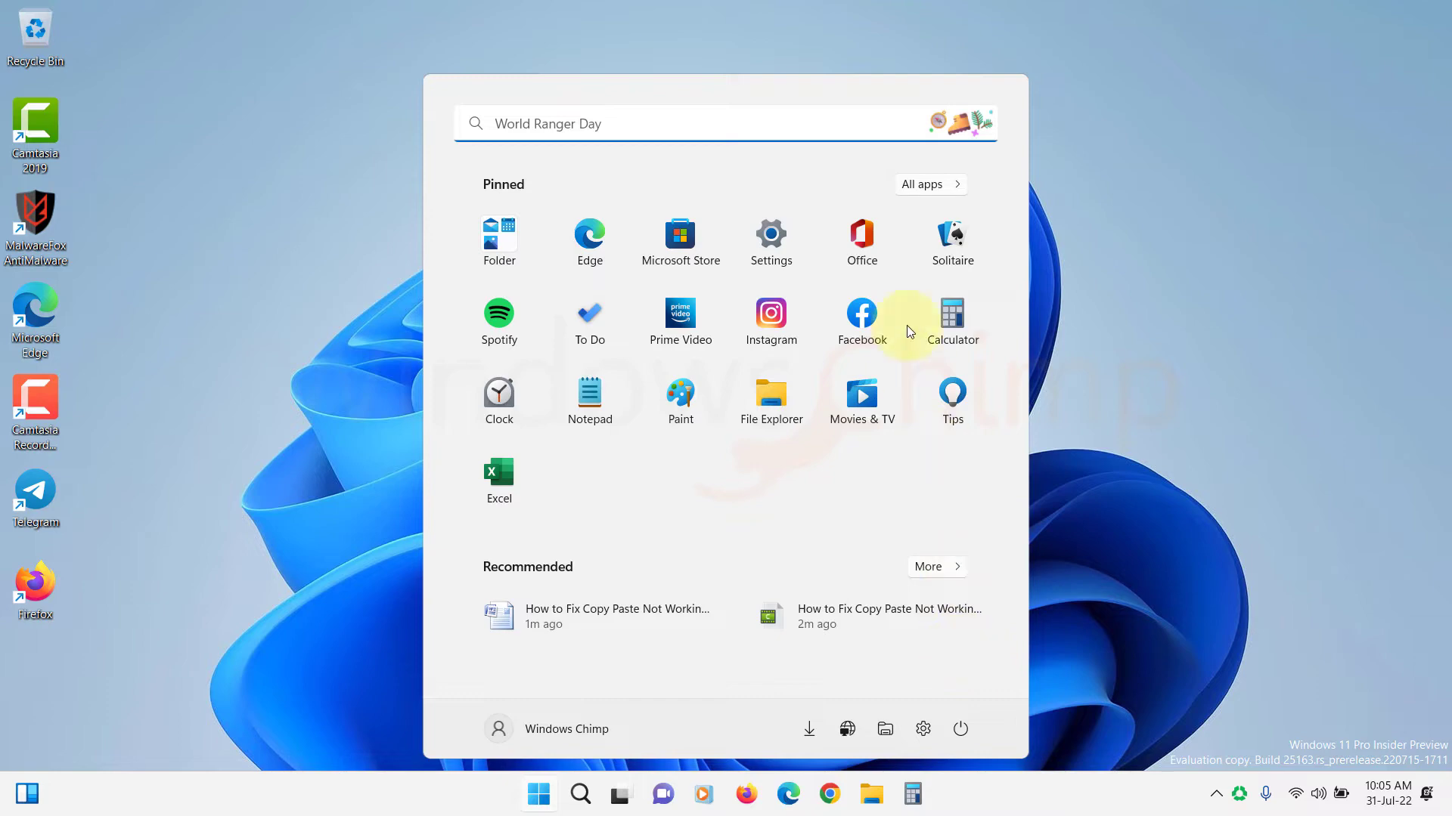
Step: Download and install all available updates, including Windows 11 Insider Preview 25169.1000
{"action": "left_click", "coordinate": [787, 242]}
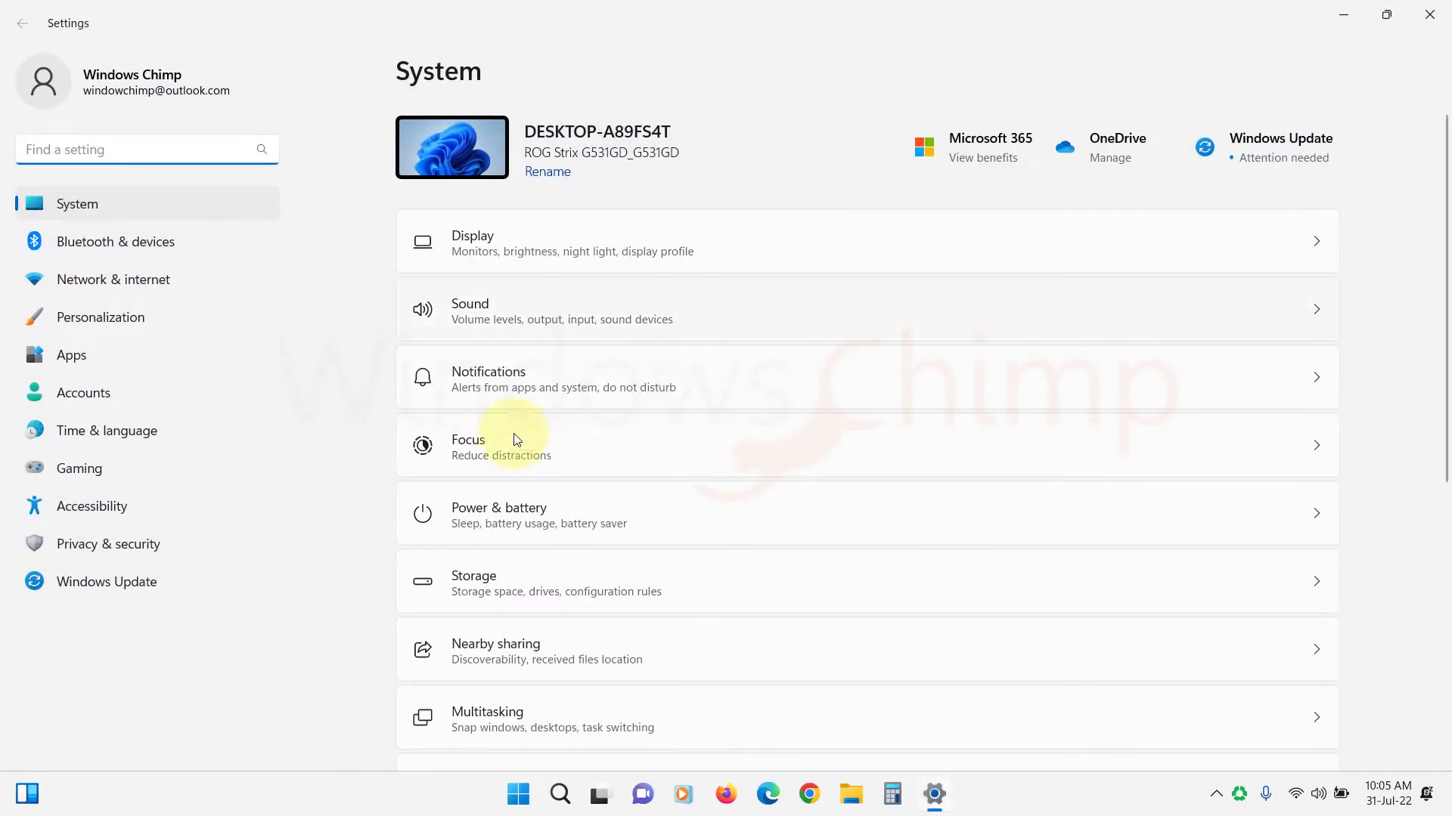
{"action": "left_click", "coordinate": [133, 587]}
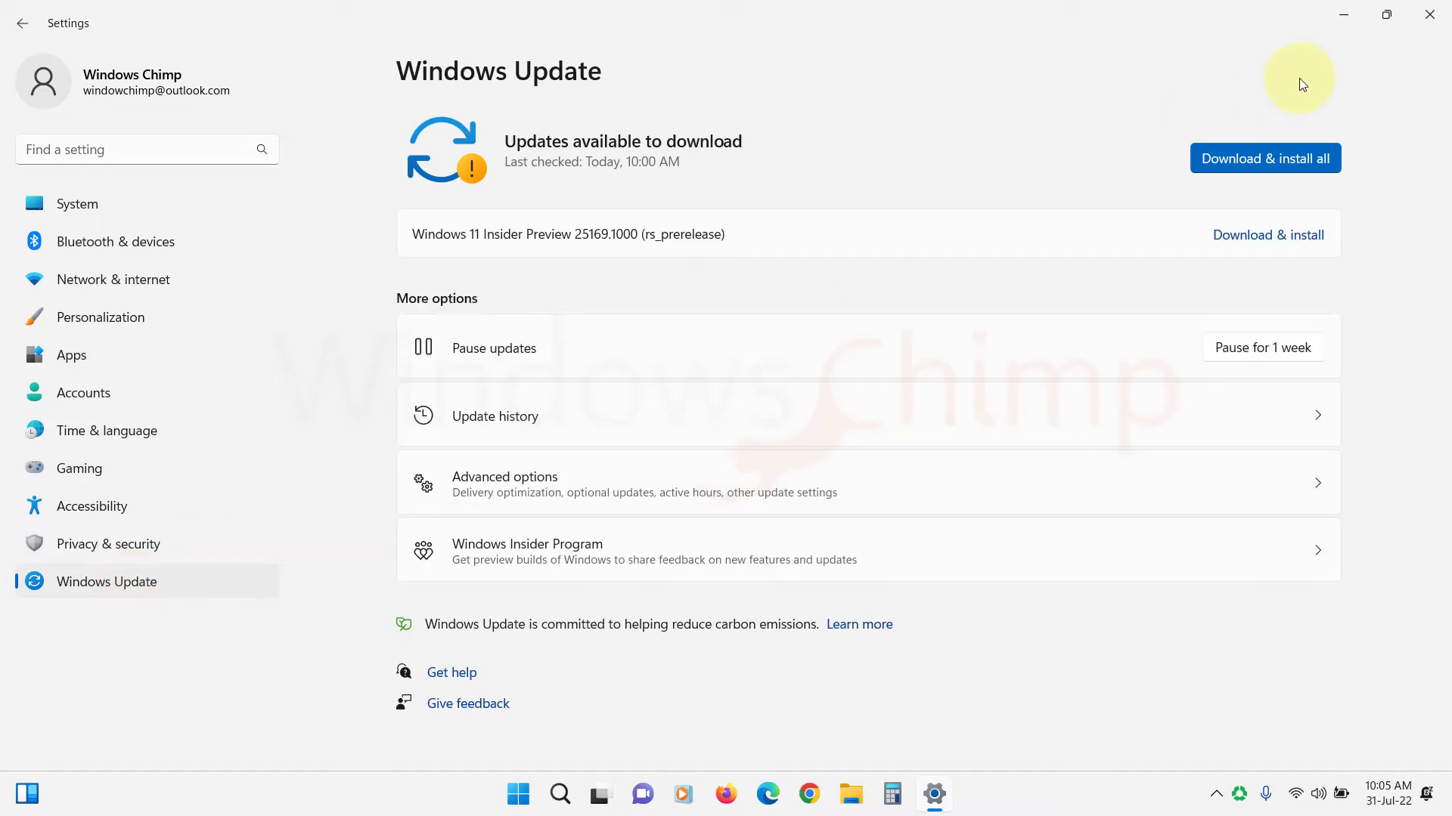
{"action": "left_click", "coordinate": [1277, 158]}
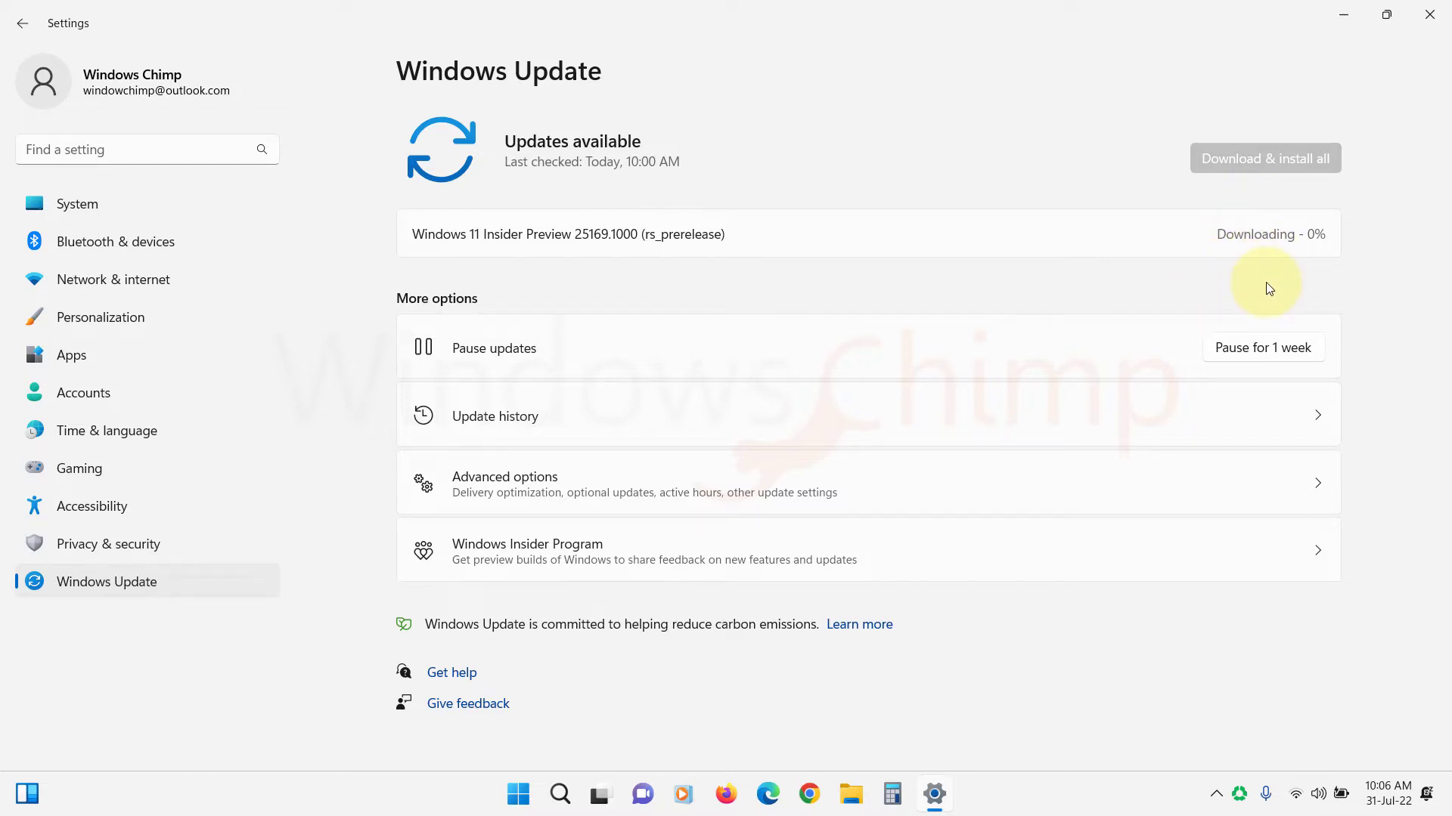
Step: Uninstall Security Update KB5016904 from Update history's Uninstall updates list
{"action": "left_click", "coordinate": [531, 416]}
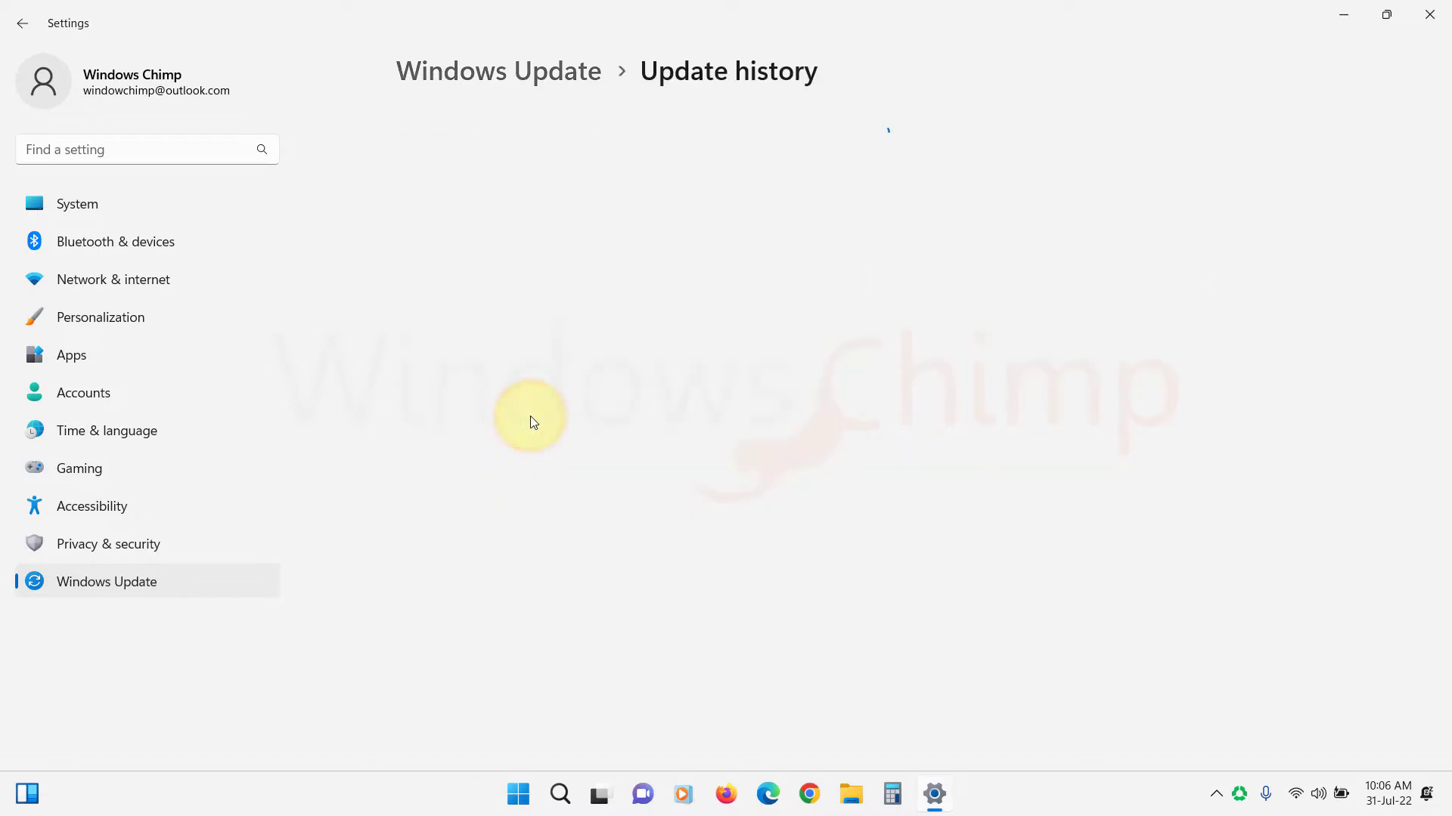
{"action": "scroll", "coordinate": [705, 402], "scroll_direction": "down", "scroll_amount": 10}
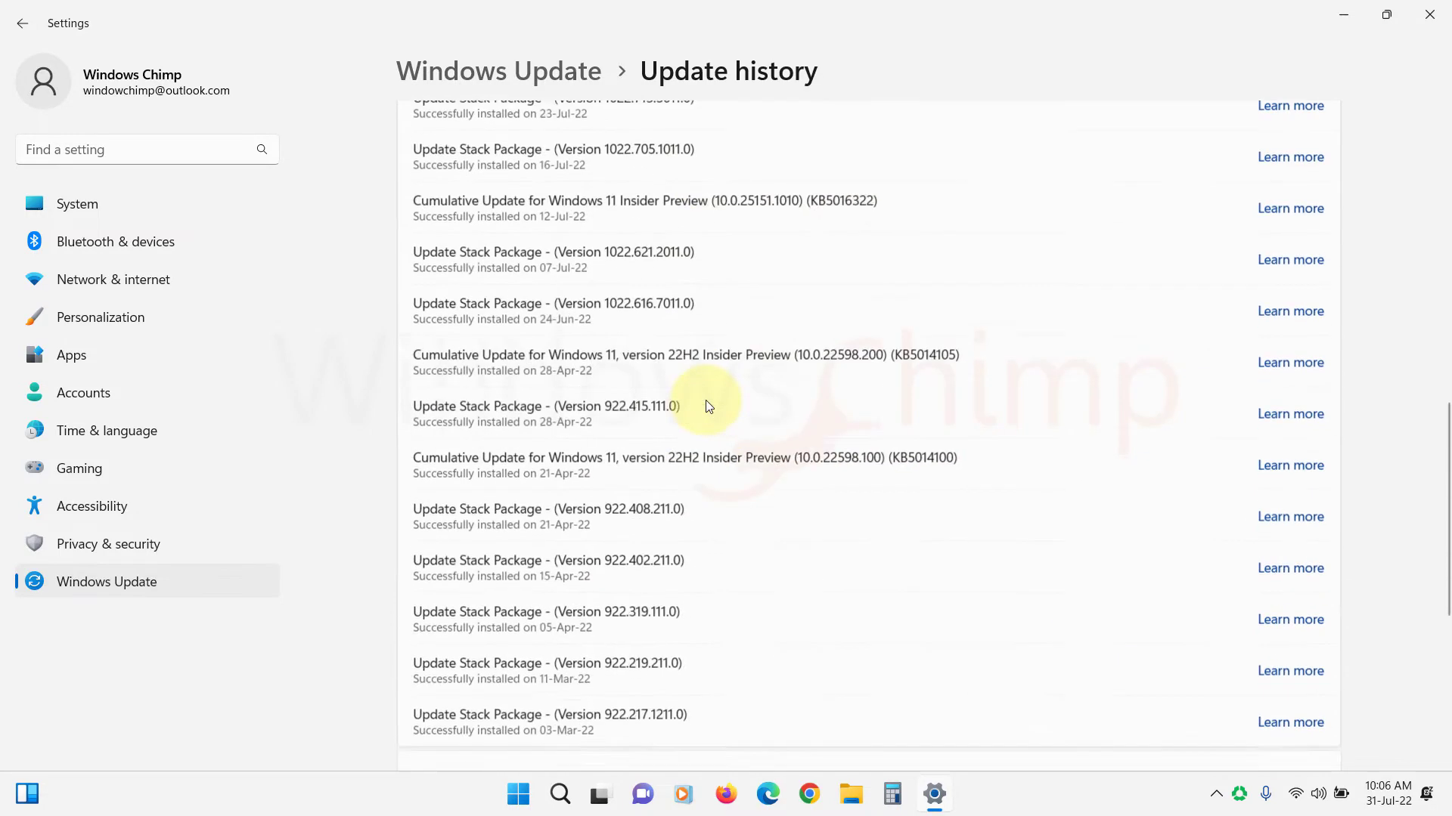
{"action": "scroll", "coordinate": [707, 404], "scroll_direction": "down", "scroll_amount": 5}
{"action": "left_click", "coordinate": [600, 600]}
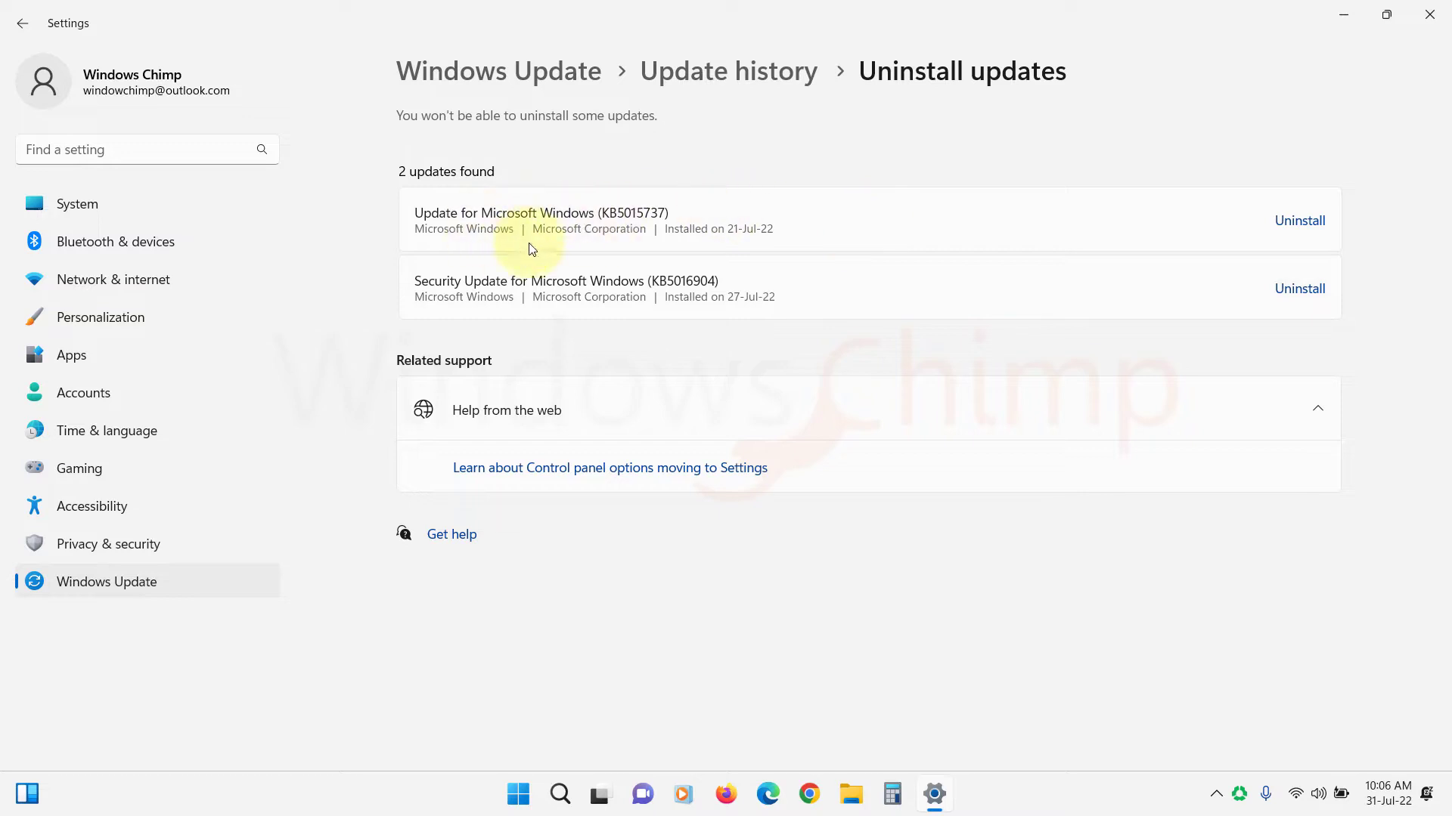
{"action": "left_click", "coordinate": [1300, 295]}
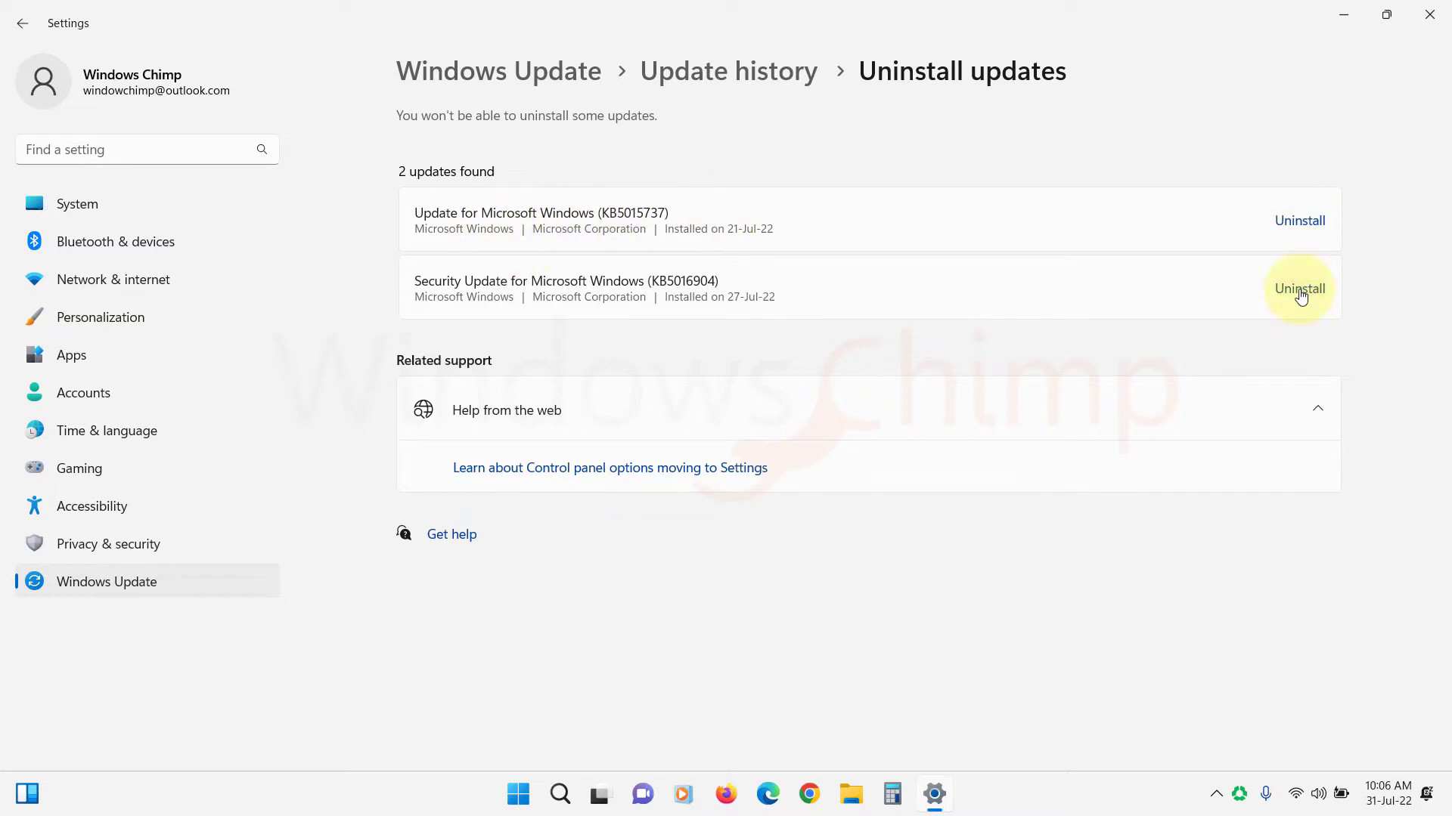
Step: Return to the main Windows Update page, then close Settings
{"action": "left_click", "coordinate": [563, 68]}
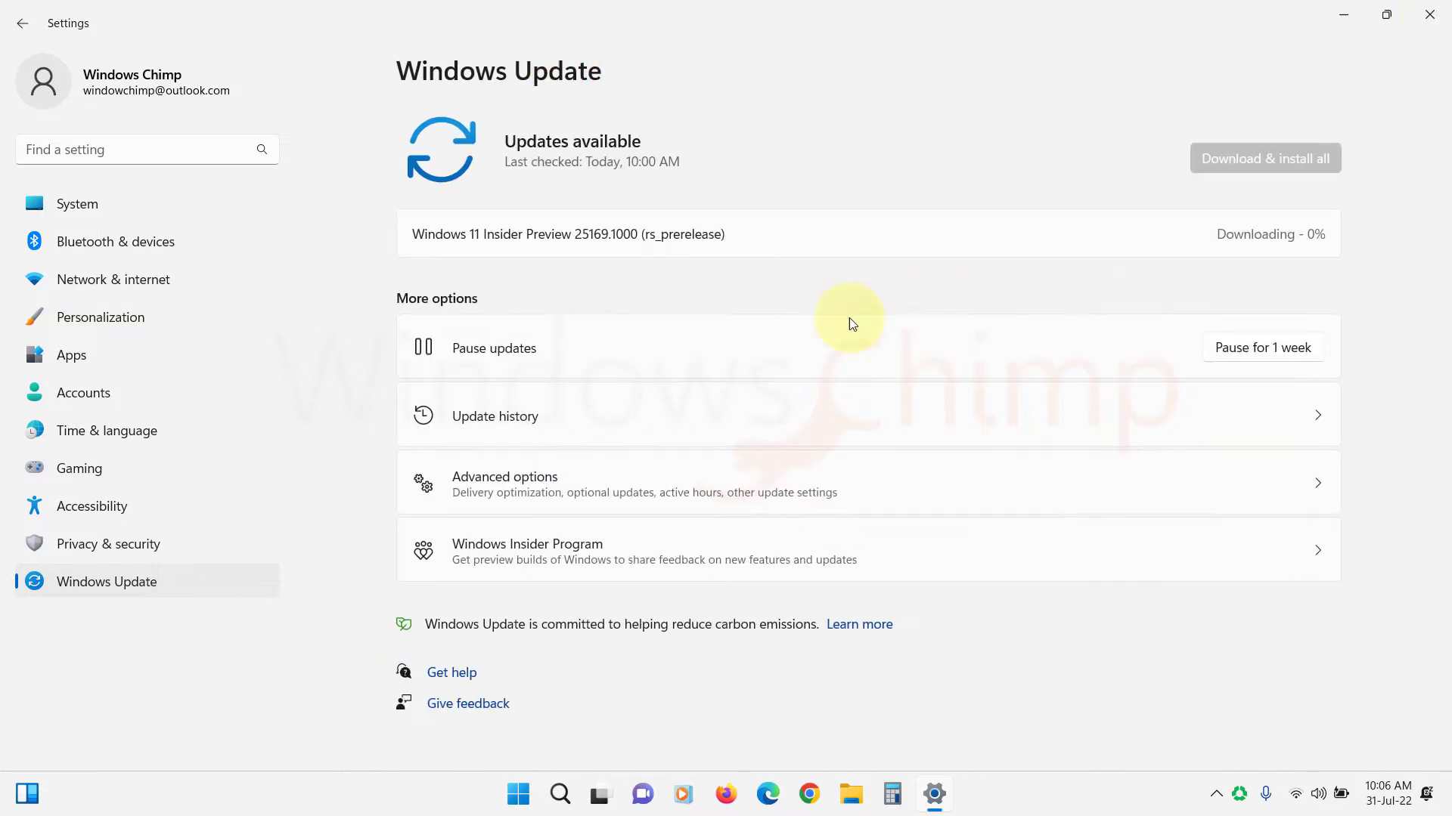
{"action": "left_click", "coordinate": [1429, 14]}
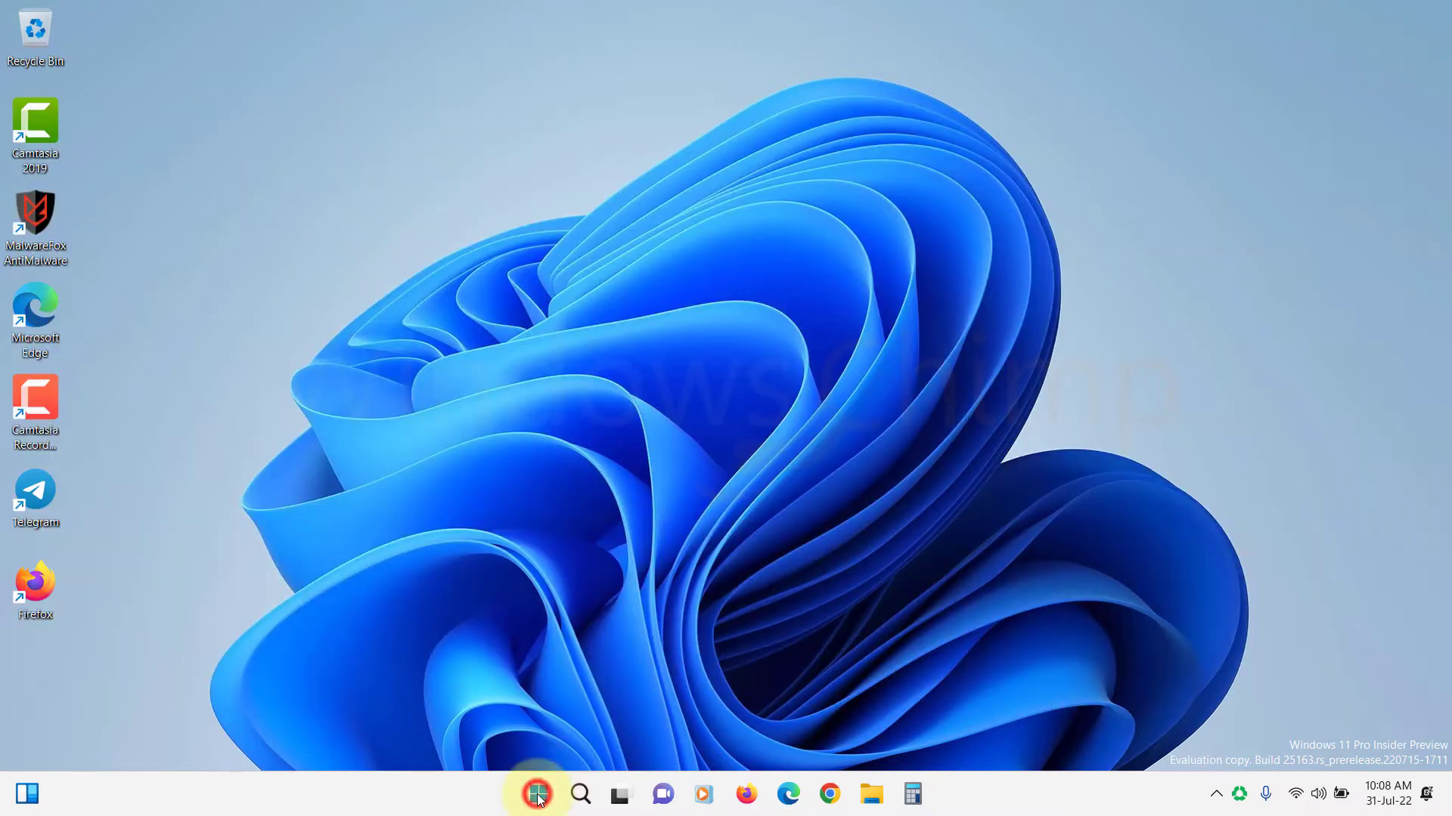
Step: Turn Clipboard history On from clipboard settings, then close Settings
{"action": "left_click", "coordinate": [538, 794]}
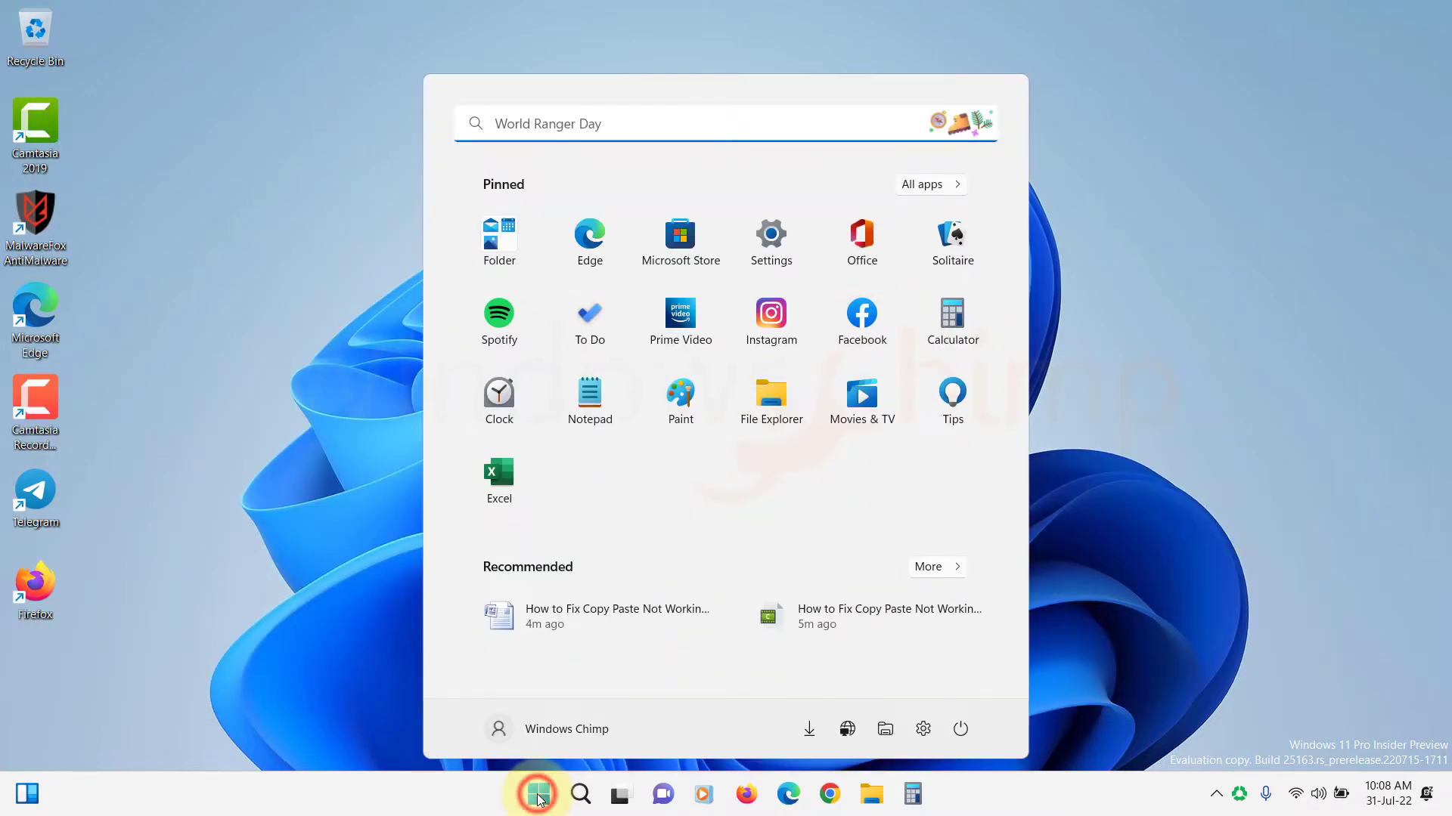
{"action": "type", "text": "clipboard settings"}
{"action": "key", "text": "Return"}
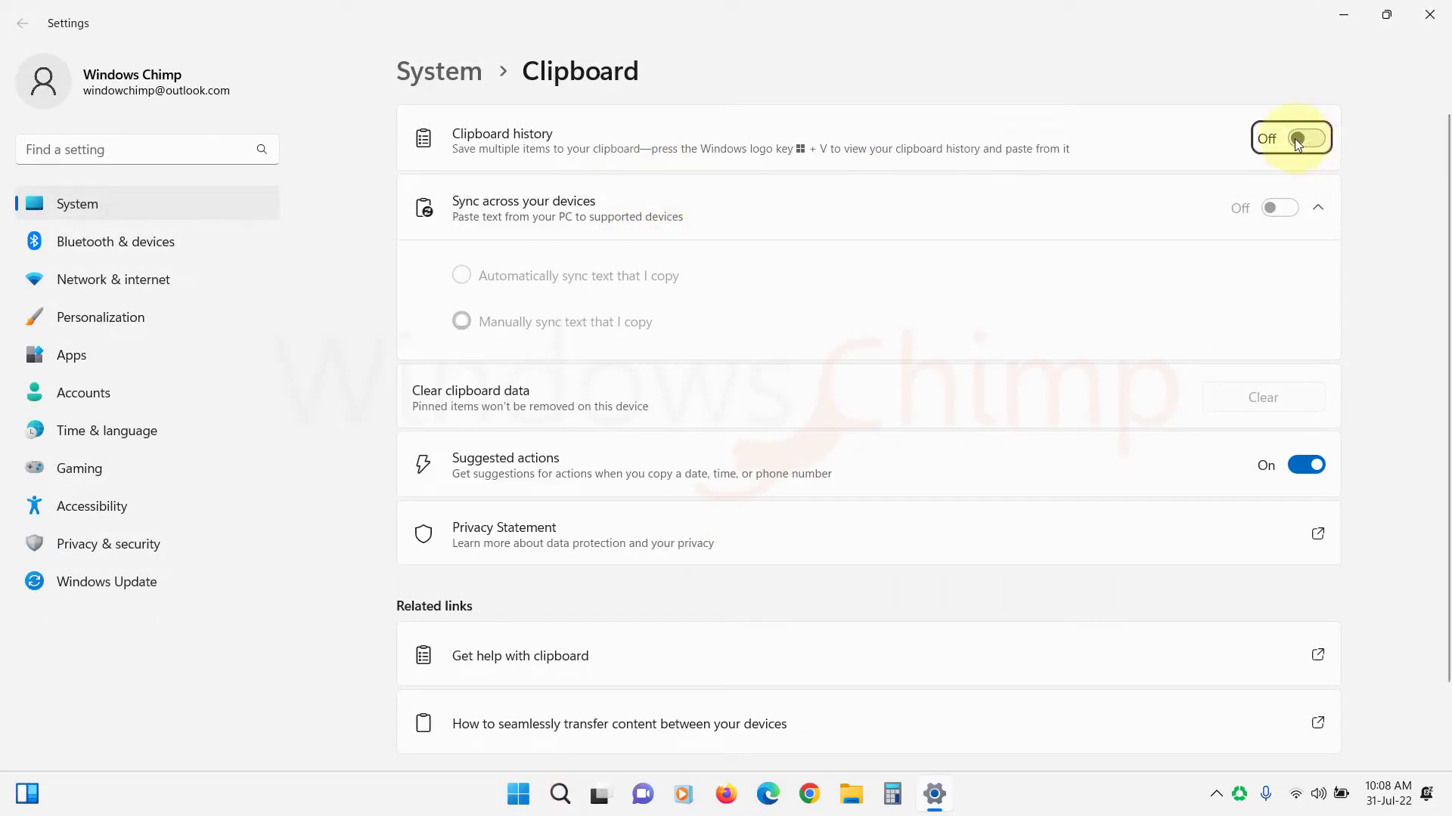
{"action": "left_click", "coordinate": [1305, 138]}
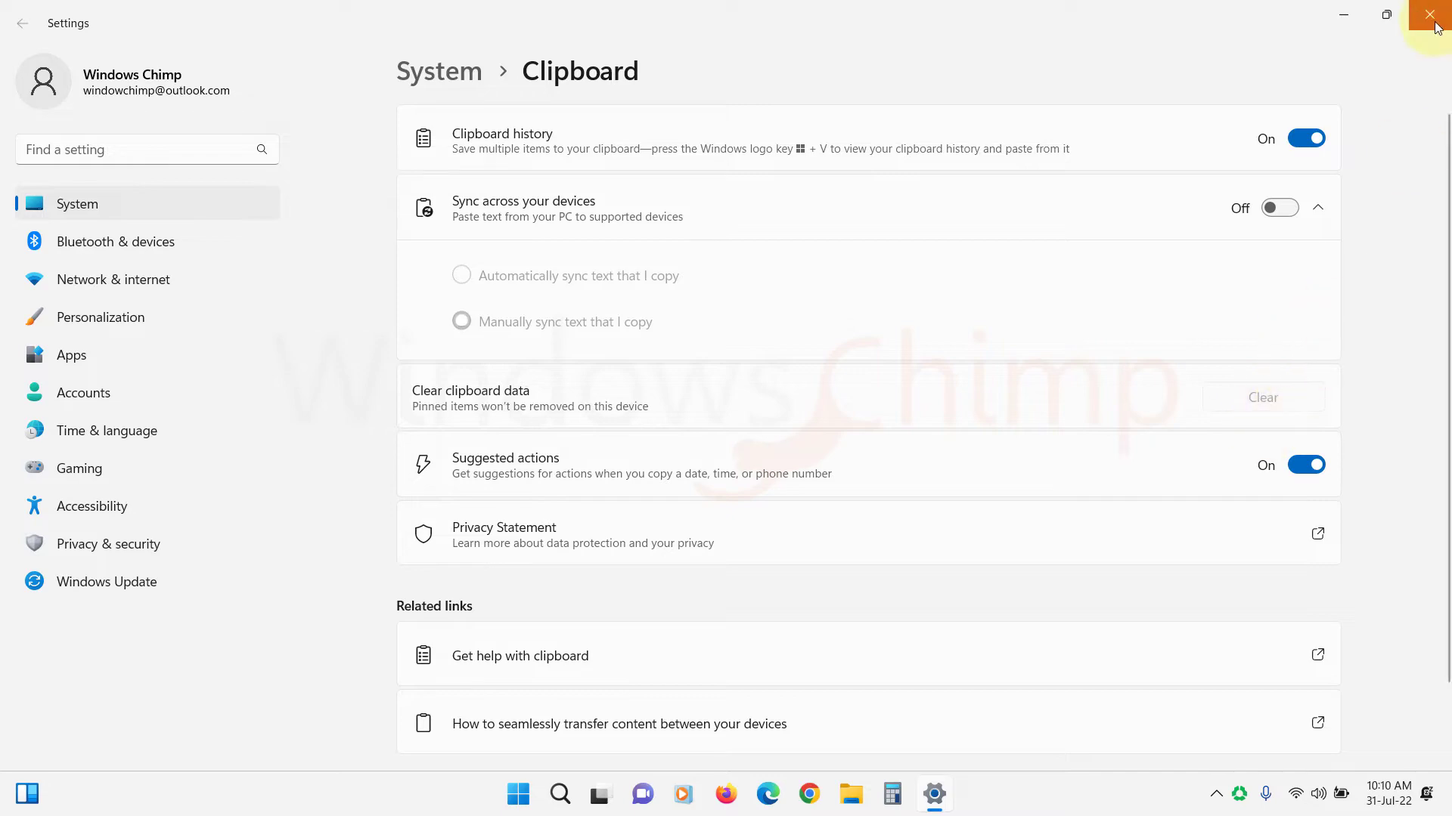
{"action": "left_click", "coordinate": [1429, 15]}
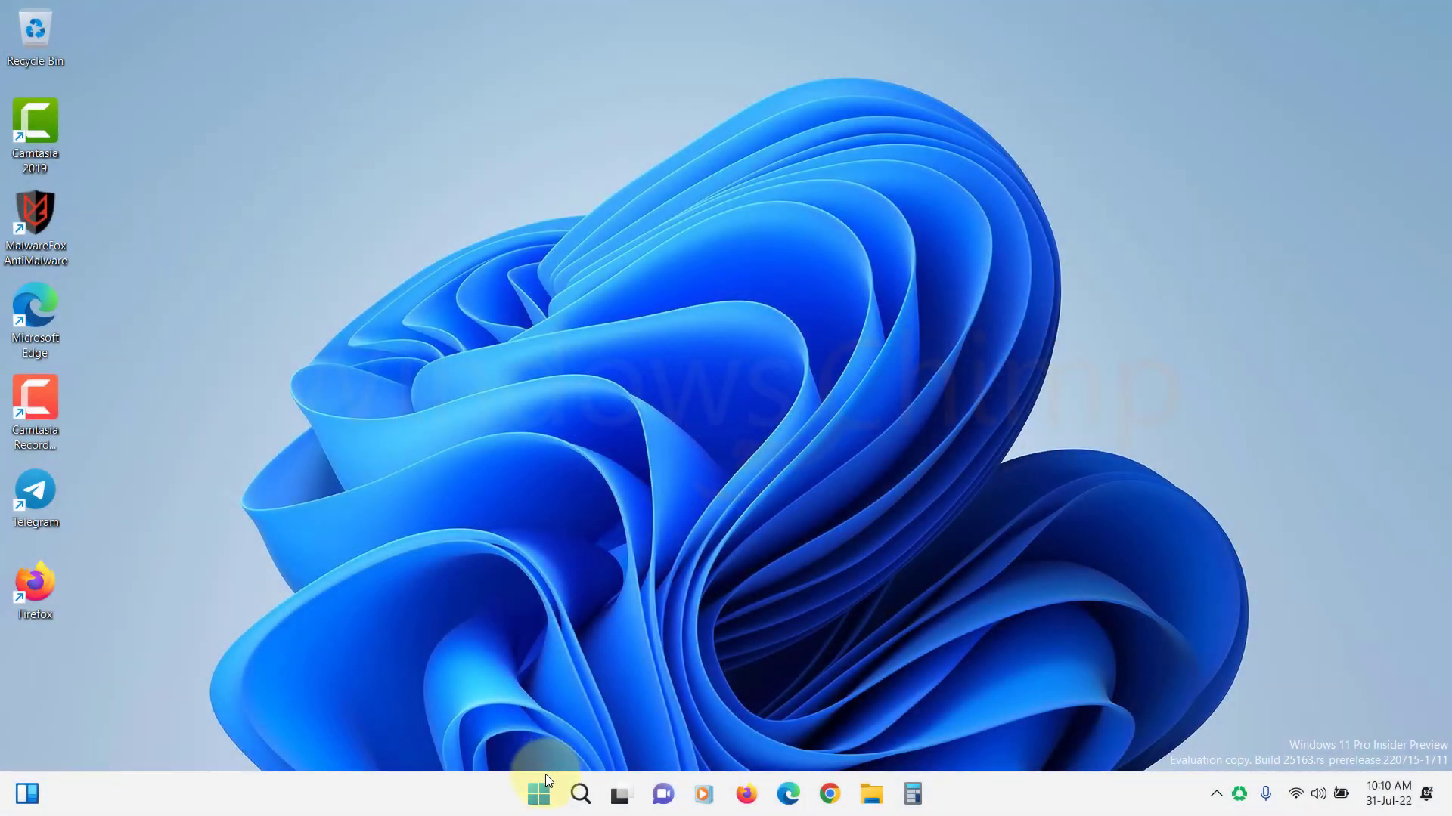
Step: Launch Command Prompt as administrator from Start search, approve the UAC prompt, and reposition the window
{"action": "left_click", "coordinate": [542, 795]}
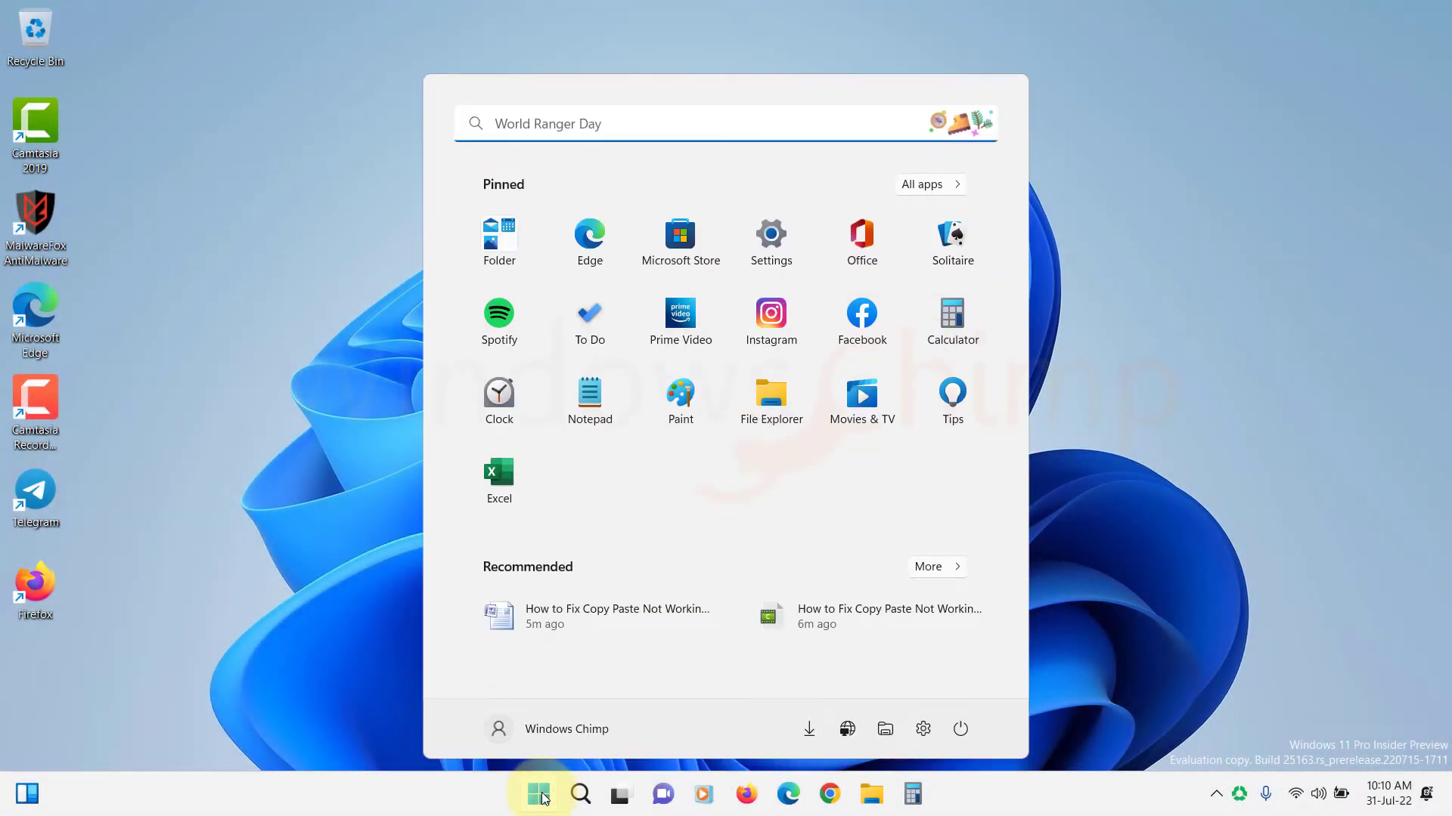
{"action": "type", "text": "command prompt"}
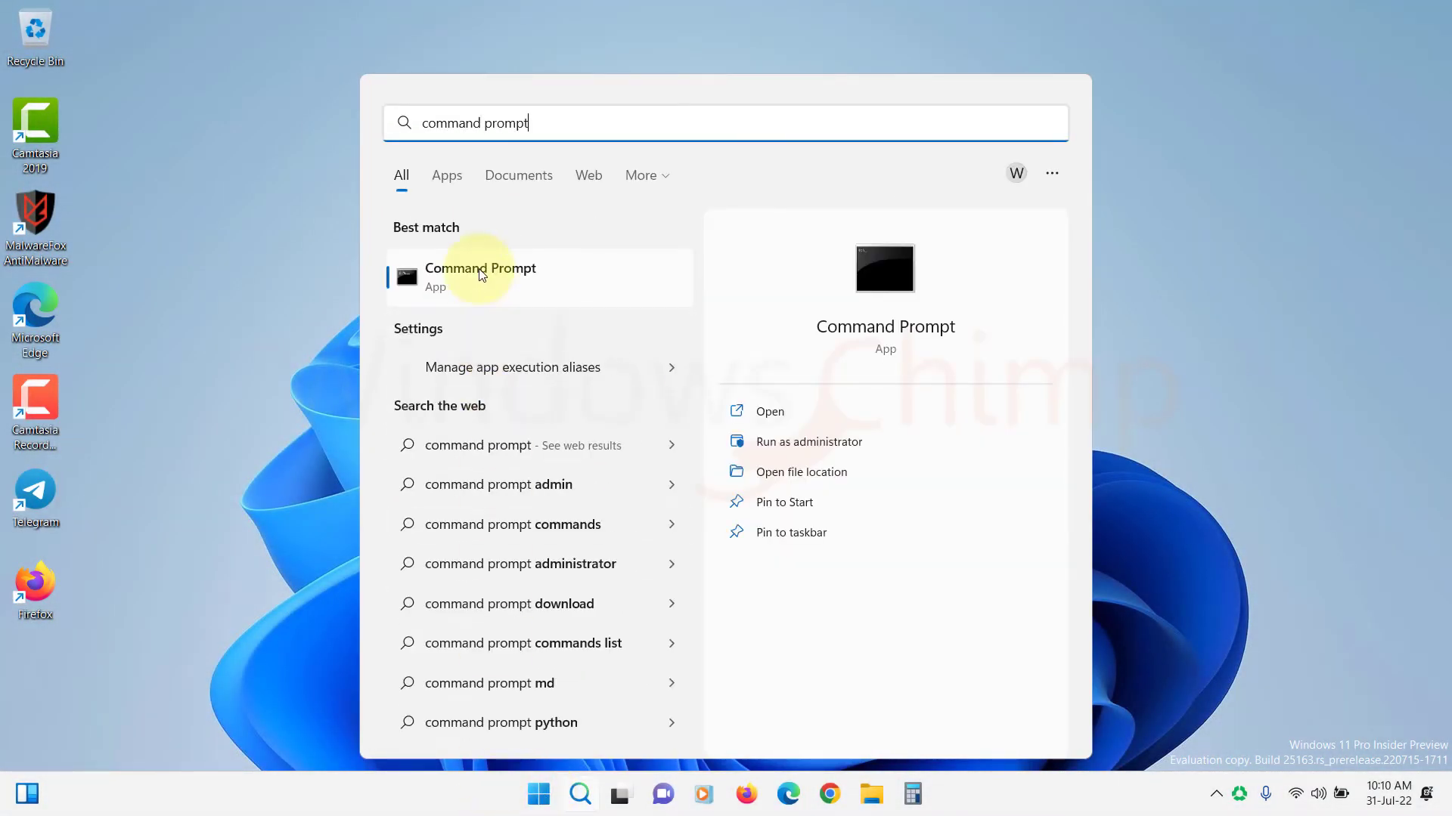
{"action": "right_click", "coordinate": [483, 276]}
{"action": "left_click", "coordinate": [527, 295]}
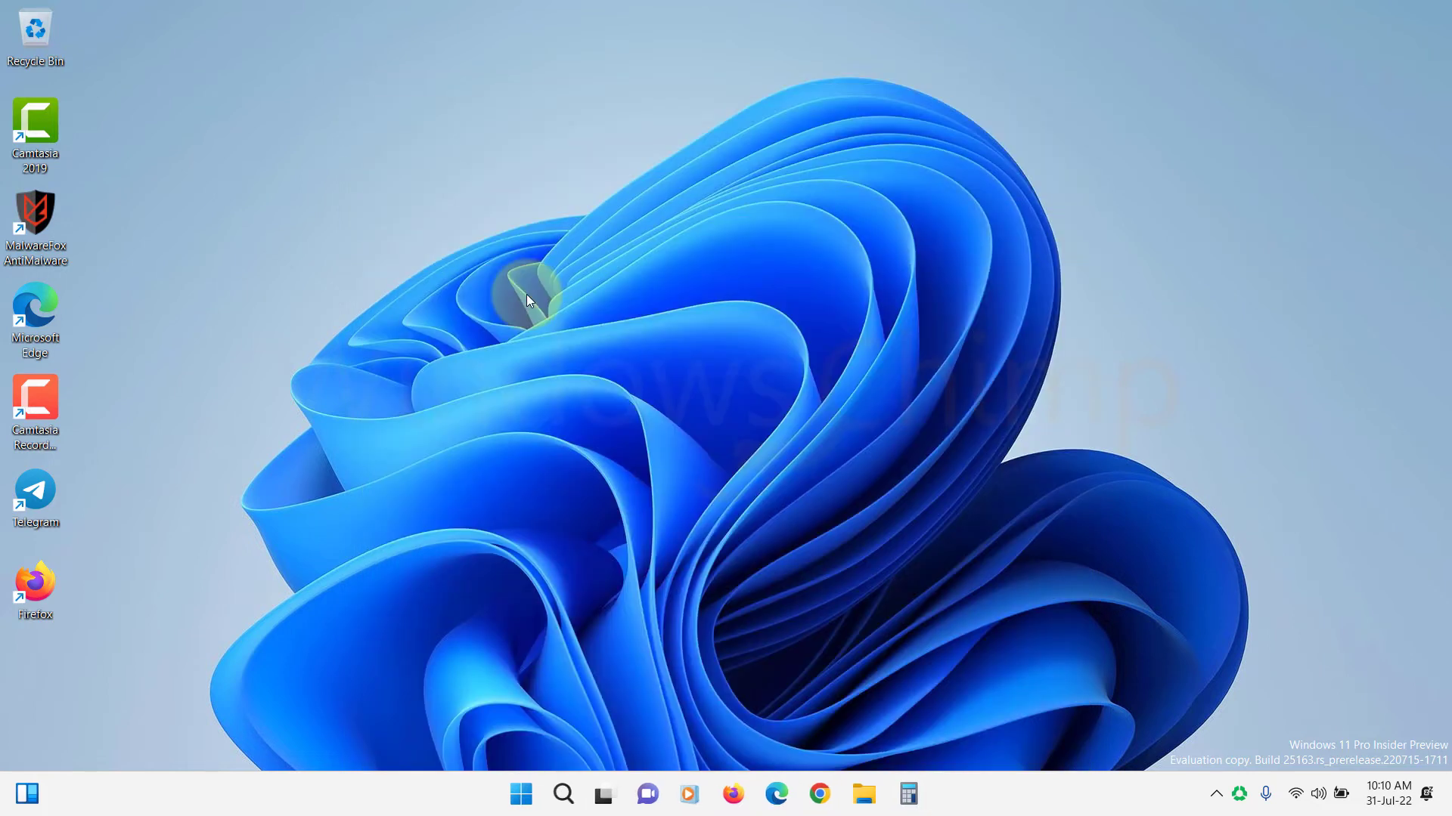
{"action": "left_click", "coordinate": [628, 544]}
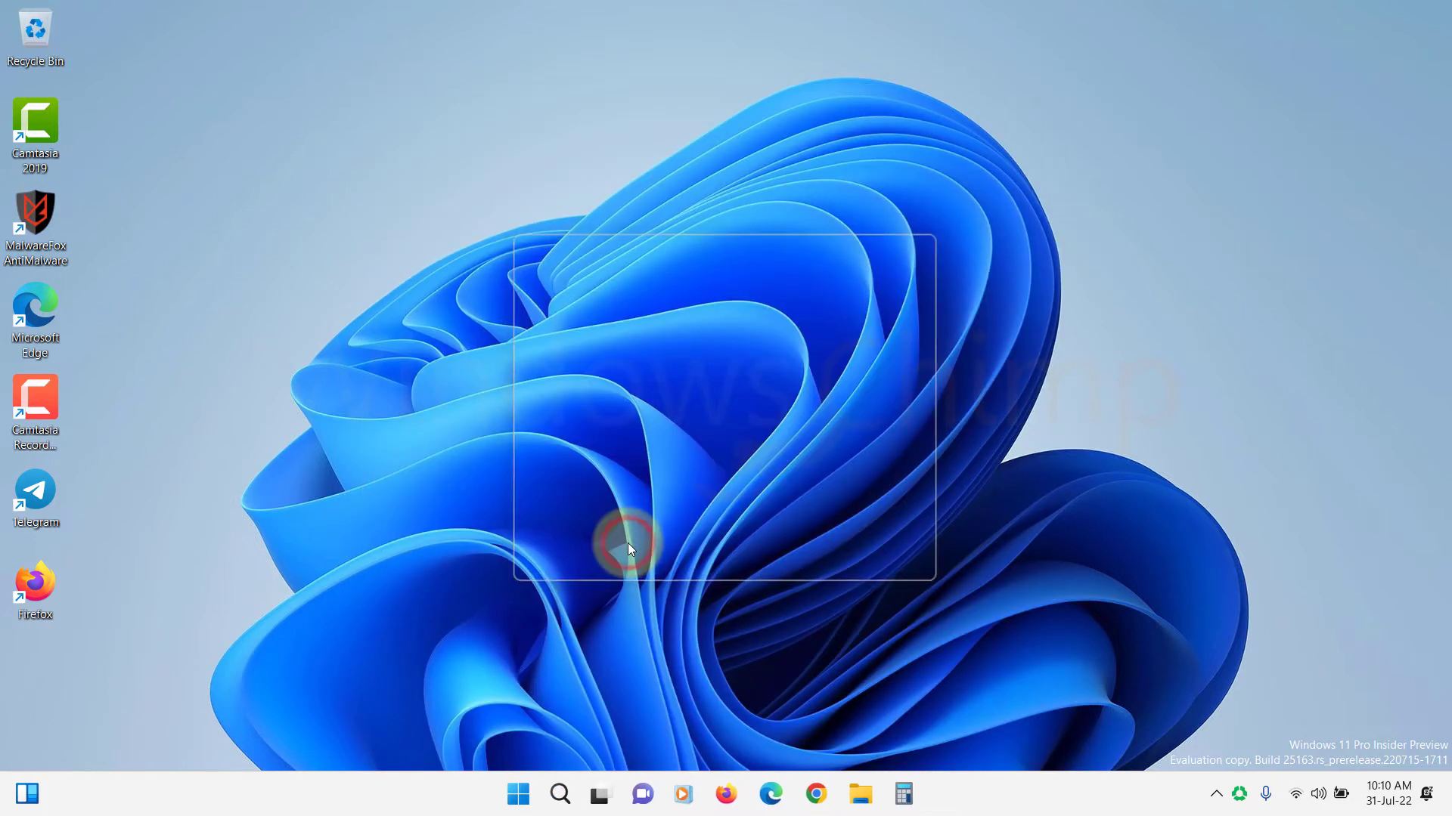
{"action": "left_click_drag", "start_coordinate": [533, 156], "coordinate": [738, 152]}
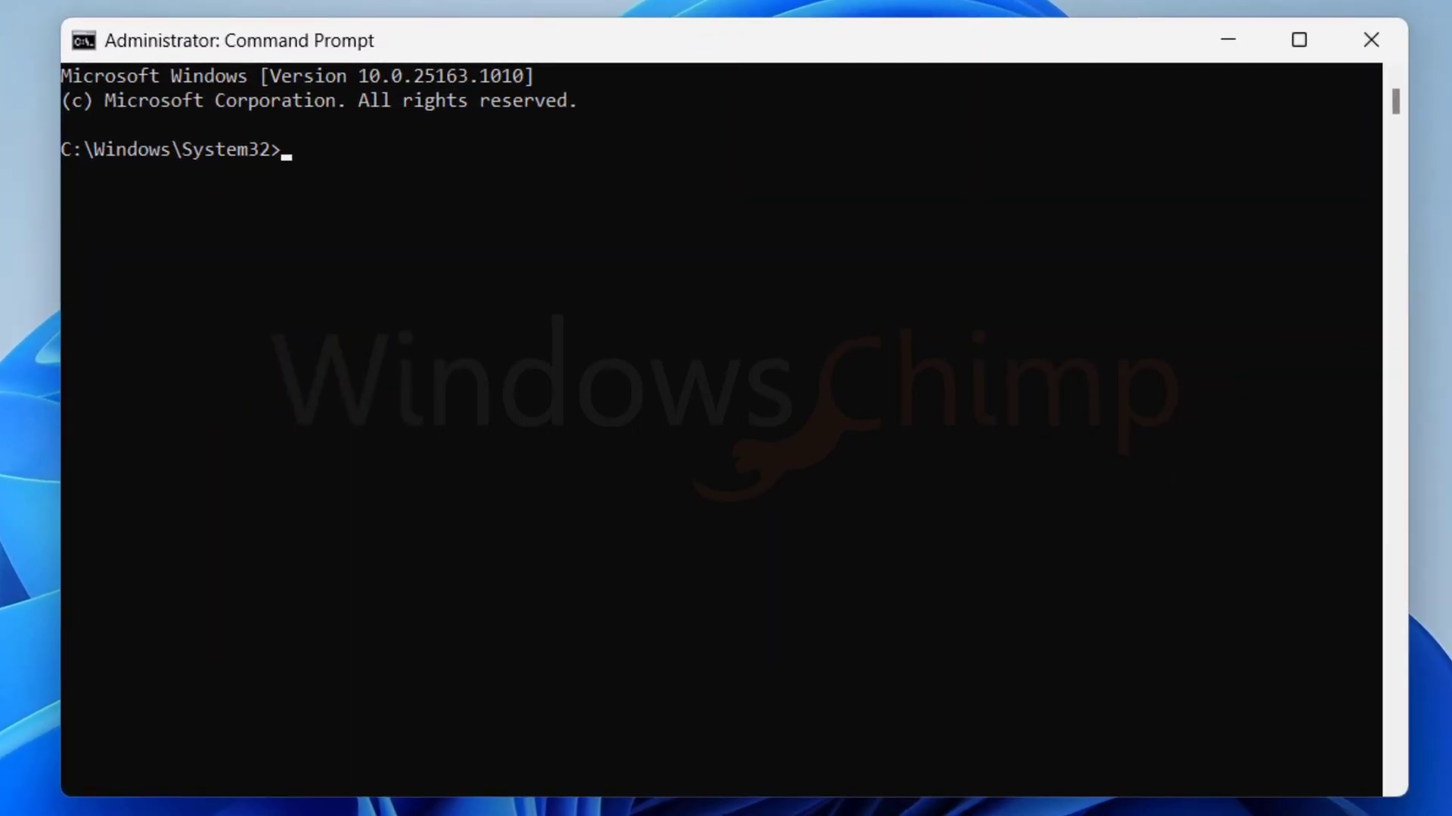
Step: Run taskkill.exe /f /im rdpclip.exe (process not found), then start rdpclip.exe again
{"action": "type", "text": "taskkill.exe /"}
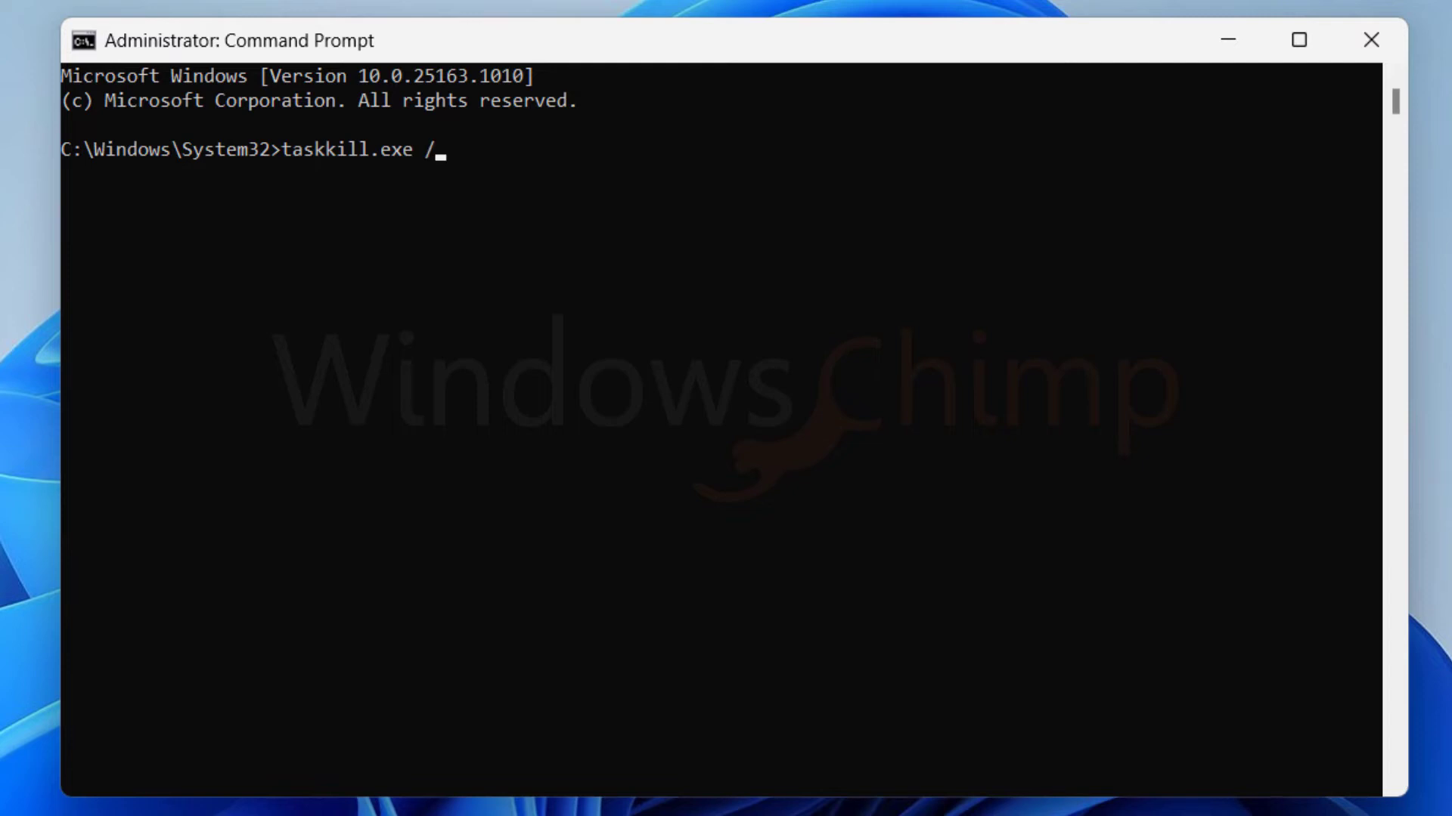
{"action": "type", "text": "f /im rdpclip"}
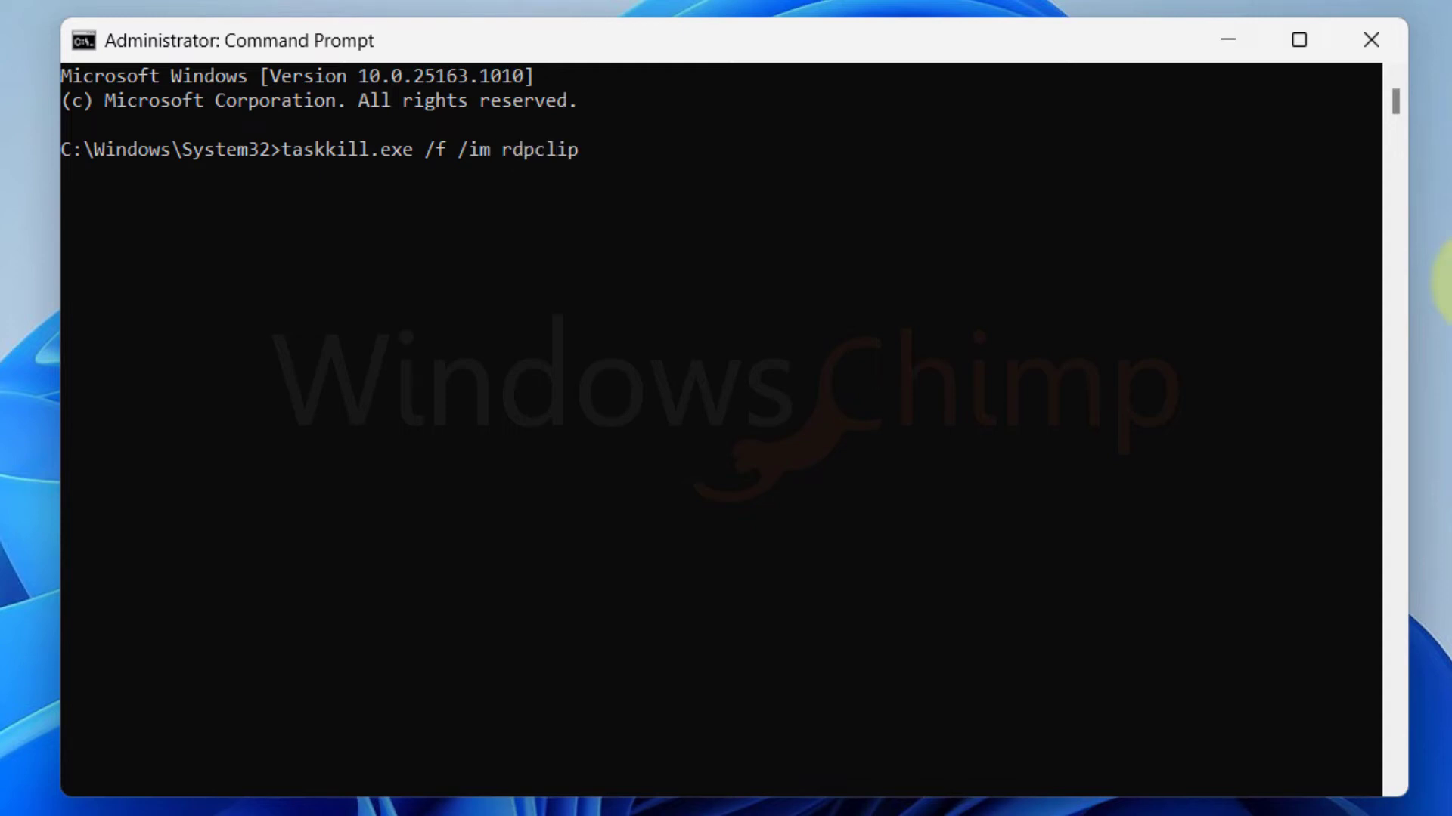
{"action": "type", "text": ".exe"}
{"action": "key", "text": "Return"}
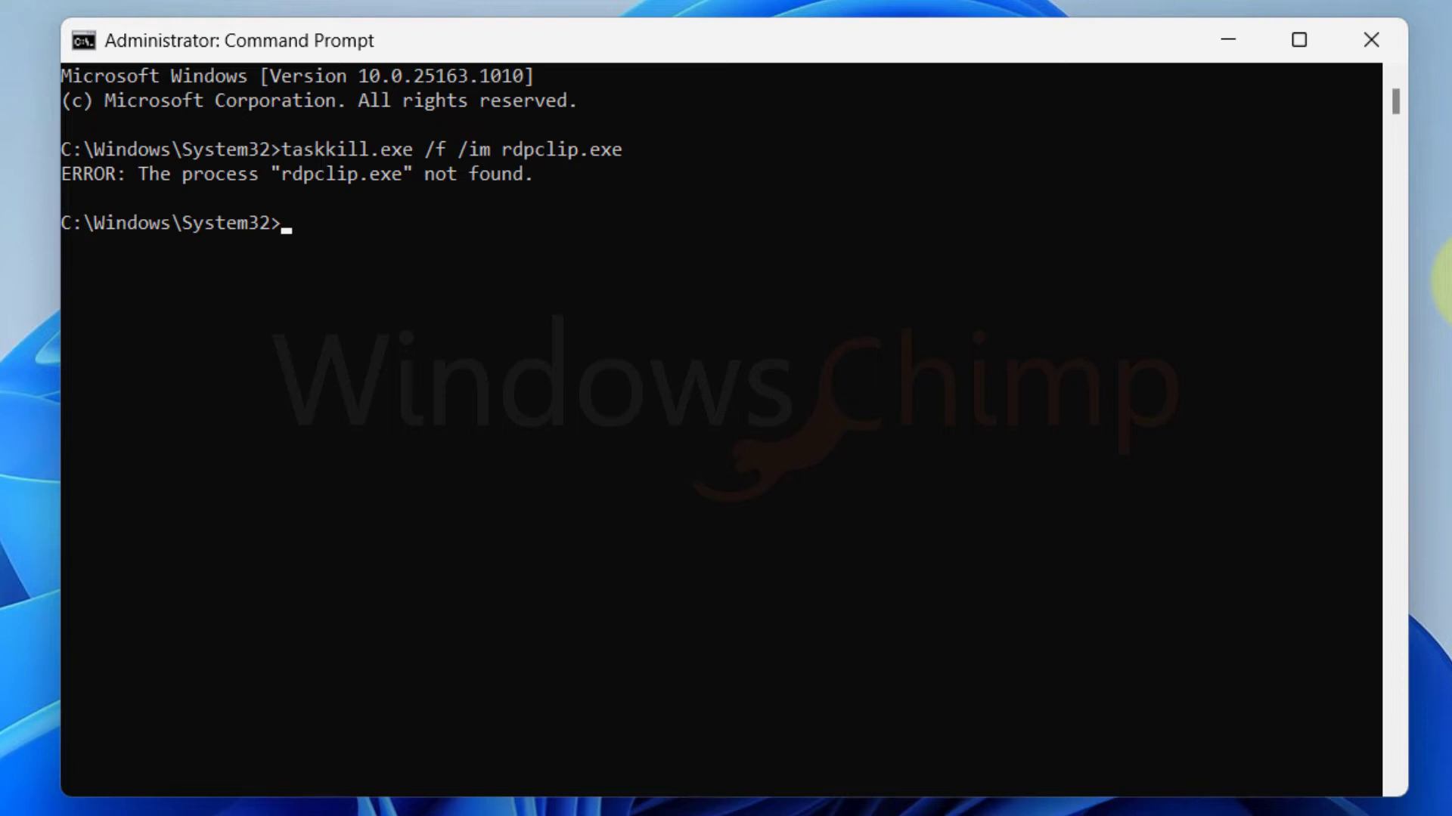
{"action": "type", "text": "rdpclip.exe"}
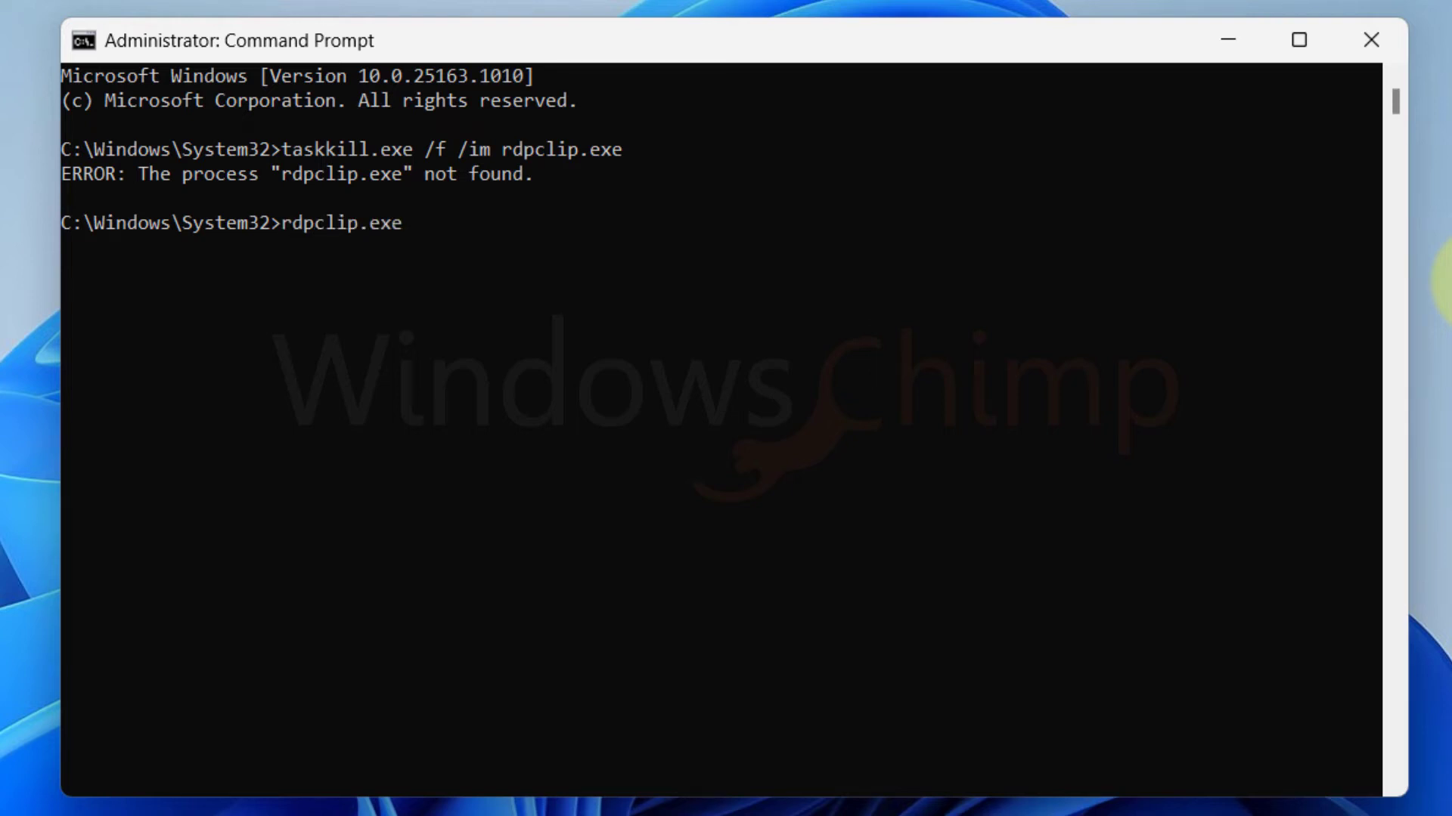
{"action": "key", "text": "Return"}
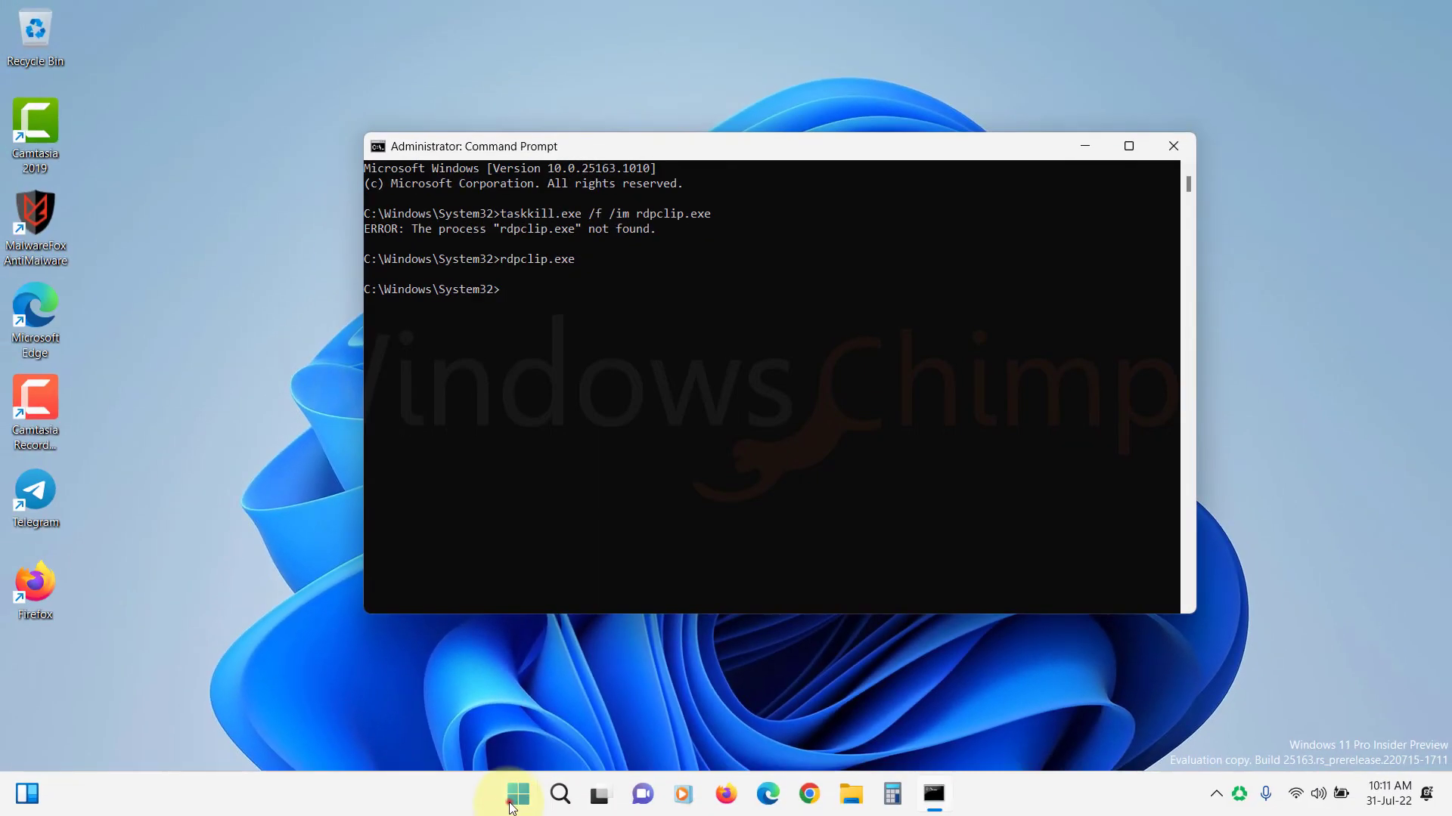
Step: Open and close the Start power menu, then force-terminate dwm.exe with taskkill.exe /f /im dwm.exe
{"action": "key", "text": "super"}
{"action": "left_click", "coordinate": [960, 727]}
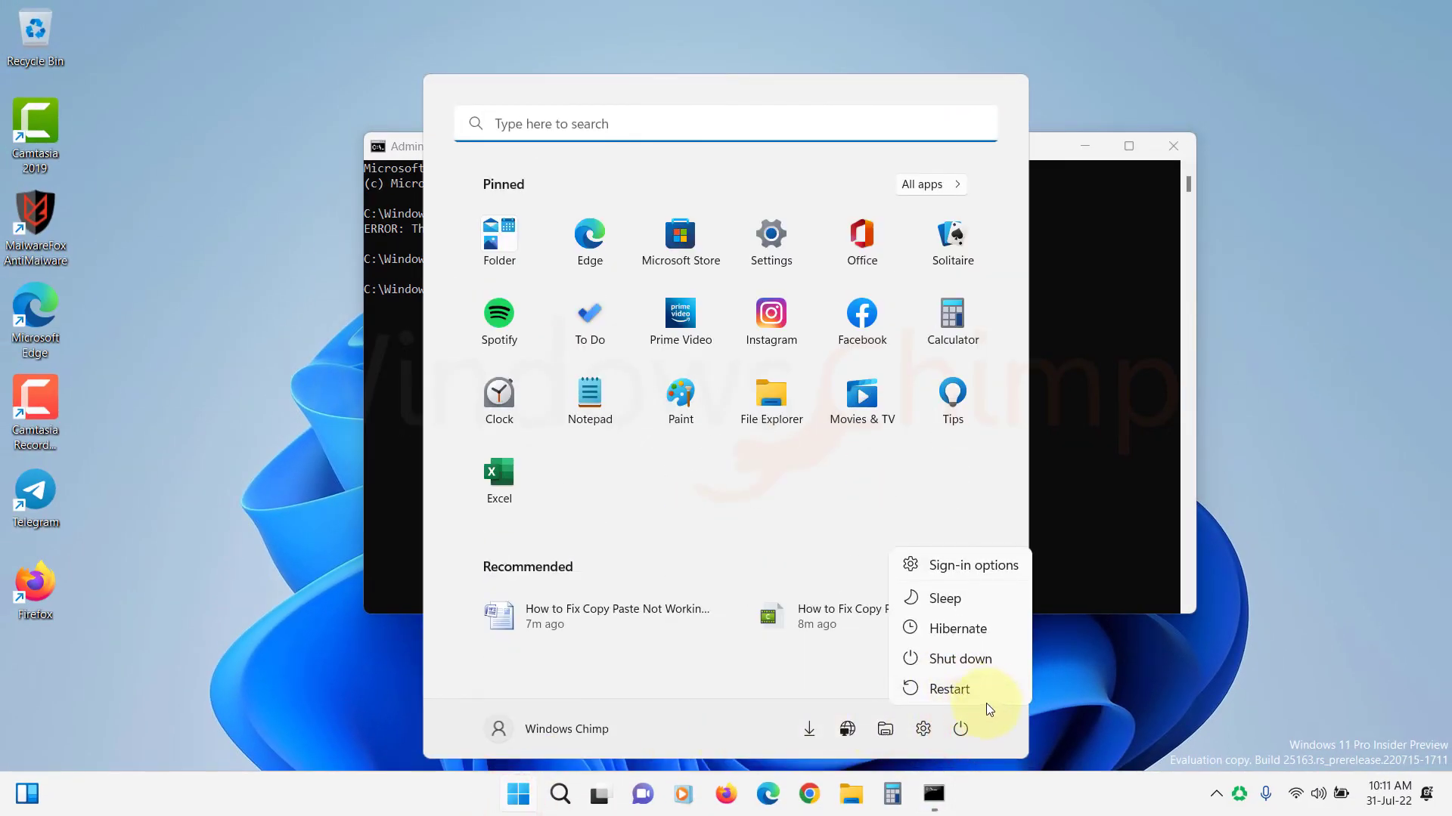
{"action": "left_click", "coordinate": [1080, 697]}
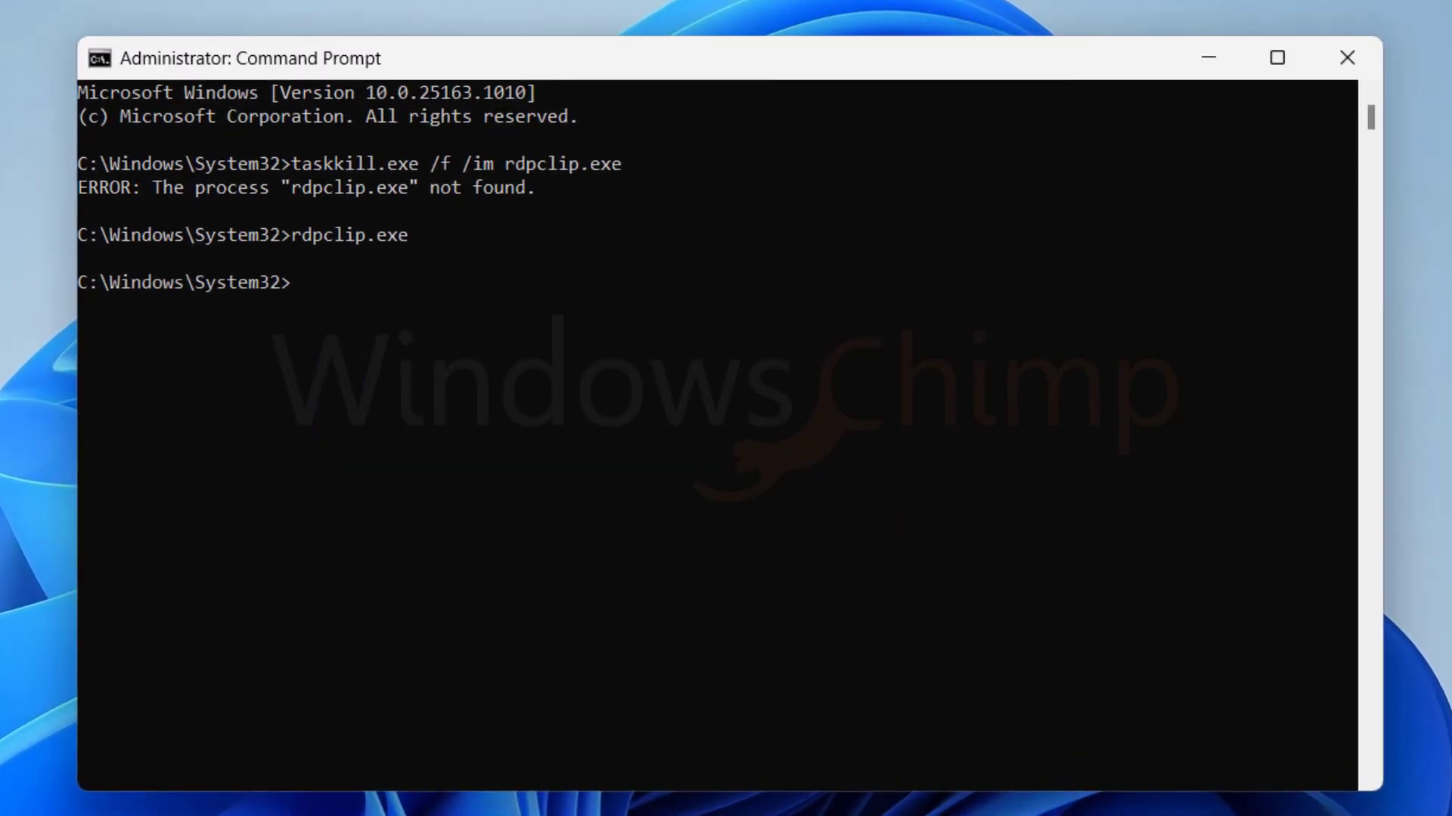
{"action": "type", "text": "taskkill.exe /f /im dwm.exe"}
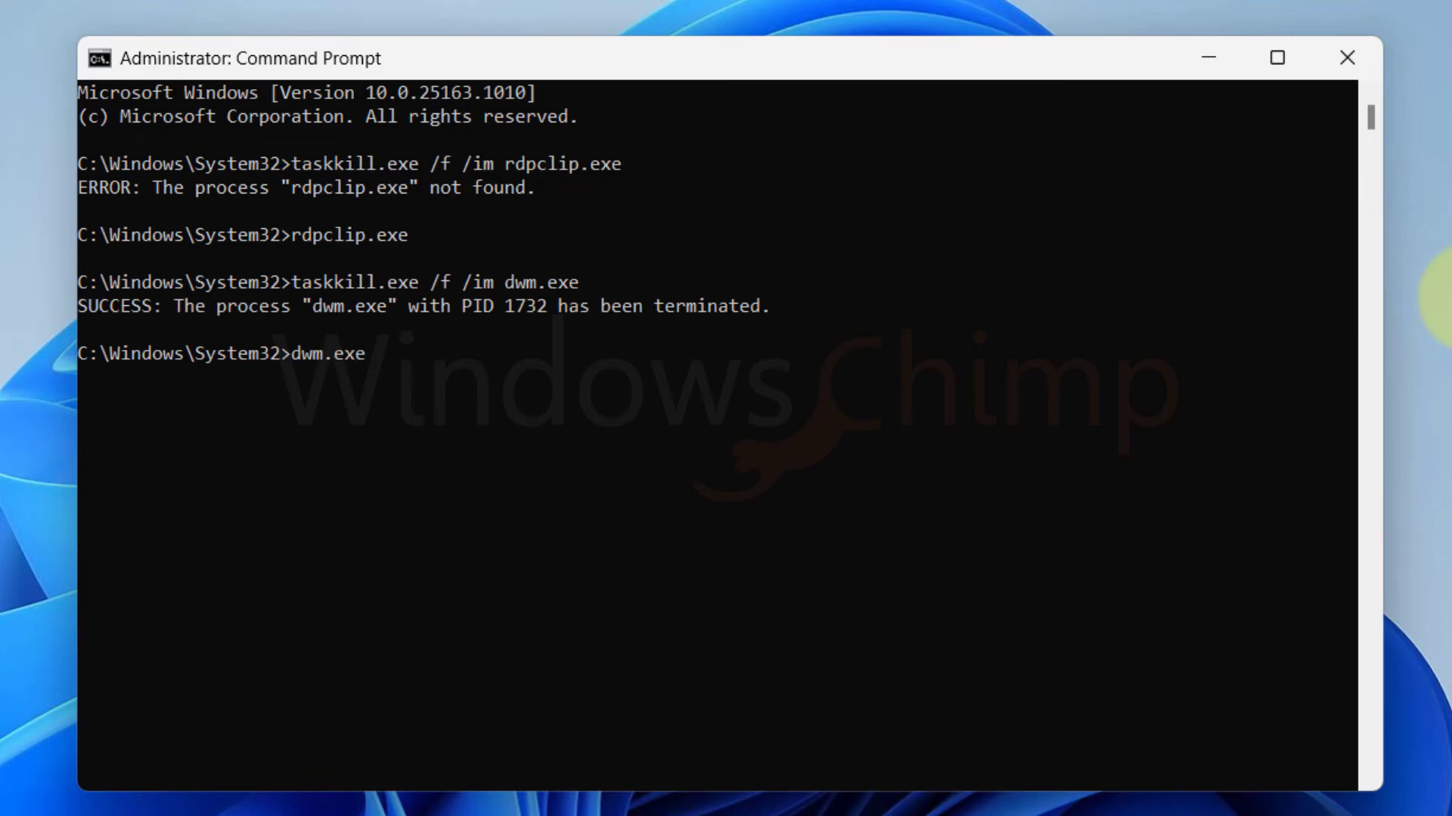
{"action": "key", "text": "Return"}
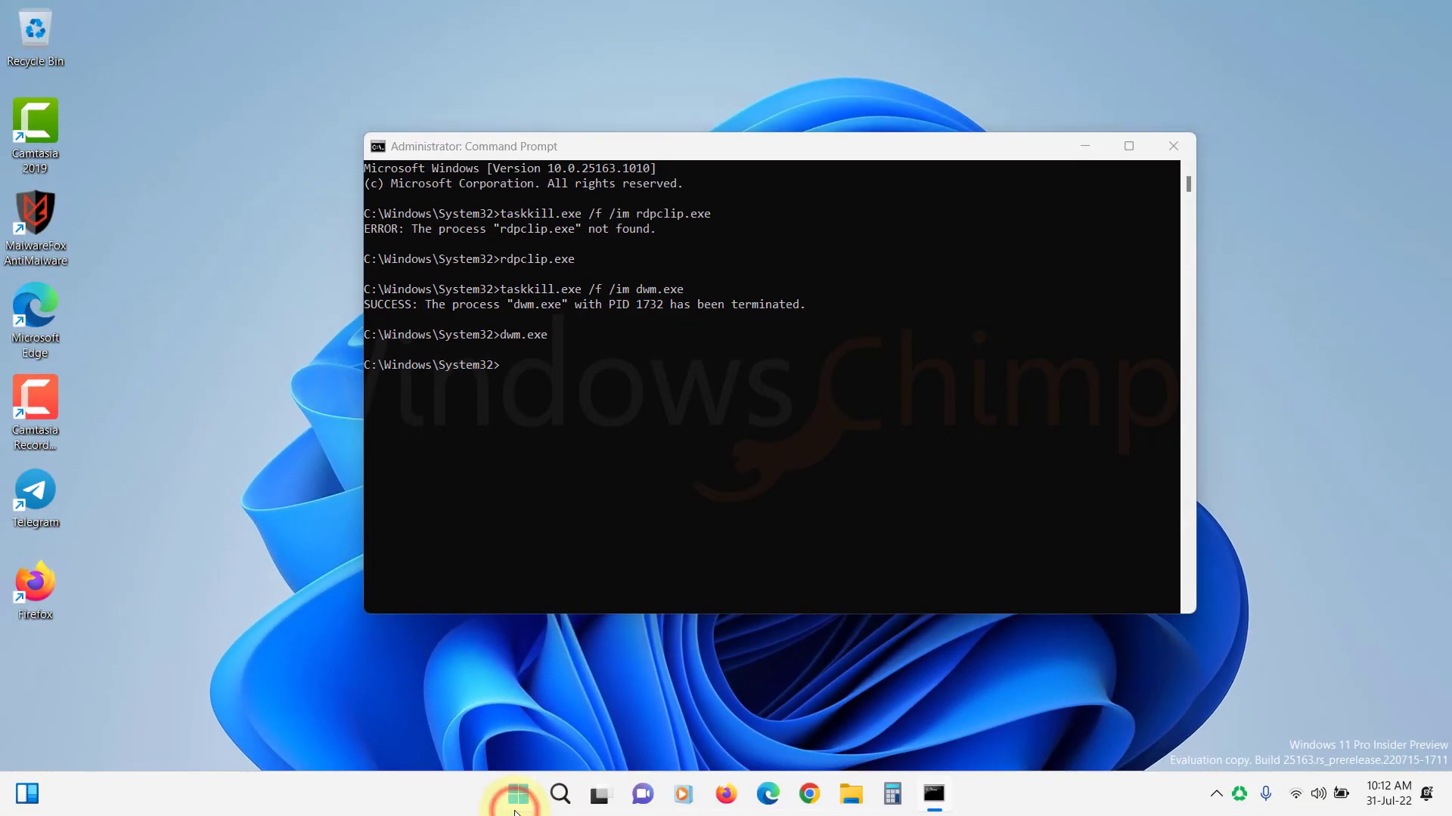
Step: Launch a fresh administrator Command Prompt by searching cmd and approving the UAC prompt
{"action": "left_click", "coordinate": [516, 798]}
{"action": "left_click", "coordinate": [958, 731]}
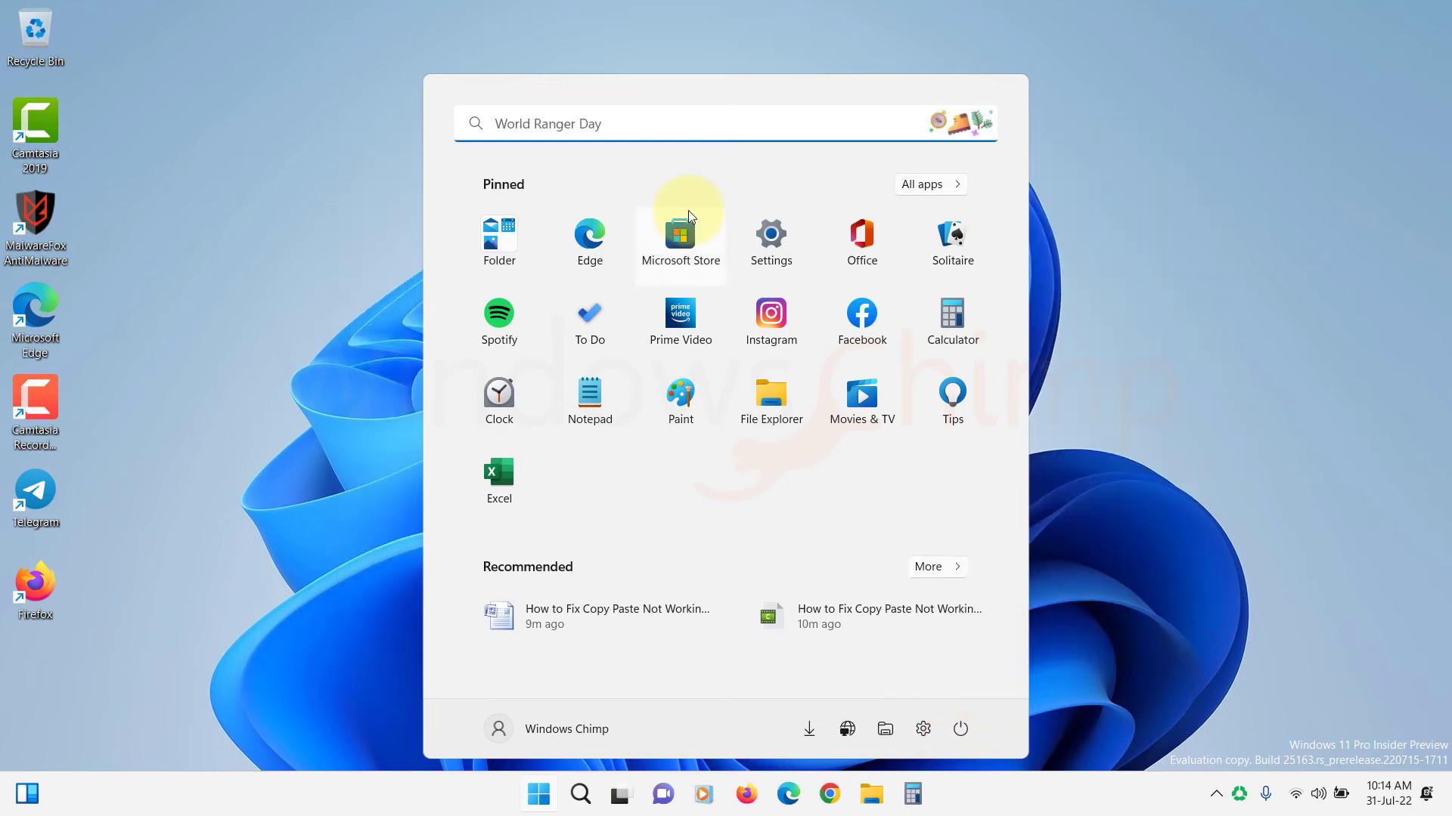
{"action": "type", "text": "cmd"}
{"action": "right_click", "coordinate": [529, 273]}
{"action": "left_click", "coordinate": [570, 298]}
{"action": "left_click", "coordinate": [608, 540]}
Step: Reposition the new console and run cmd /c "echo off|clip" to clear the clipboard
{"action": "left_click_drag", "start_coordinate": [341, 42], "coordinate": [759, 307]}
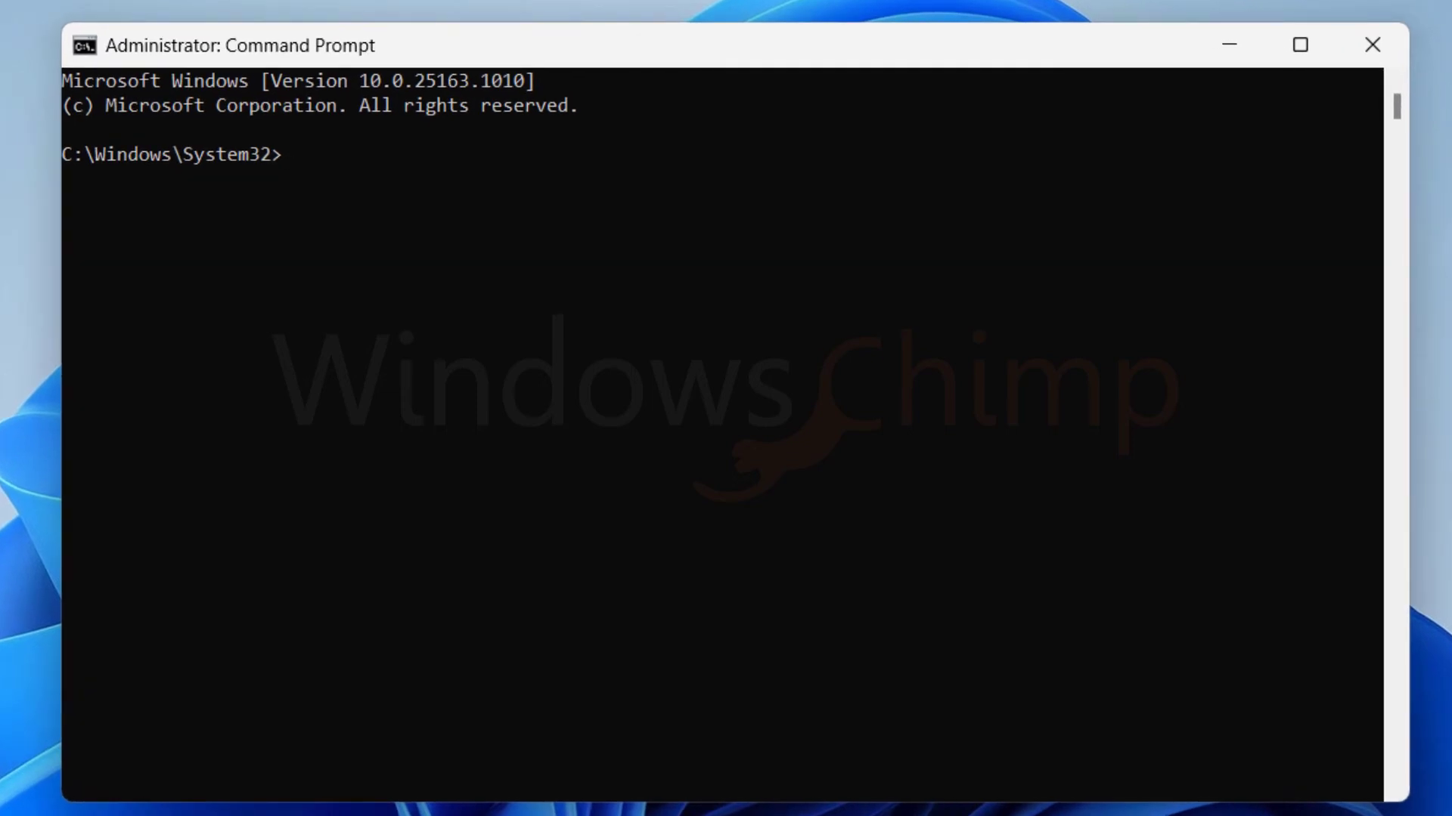
{"action": "type", "text": "cmd /c \"echo off"}
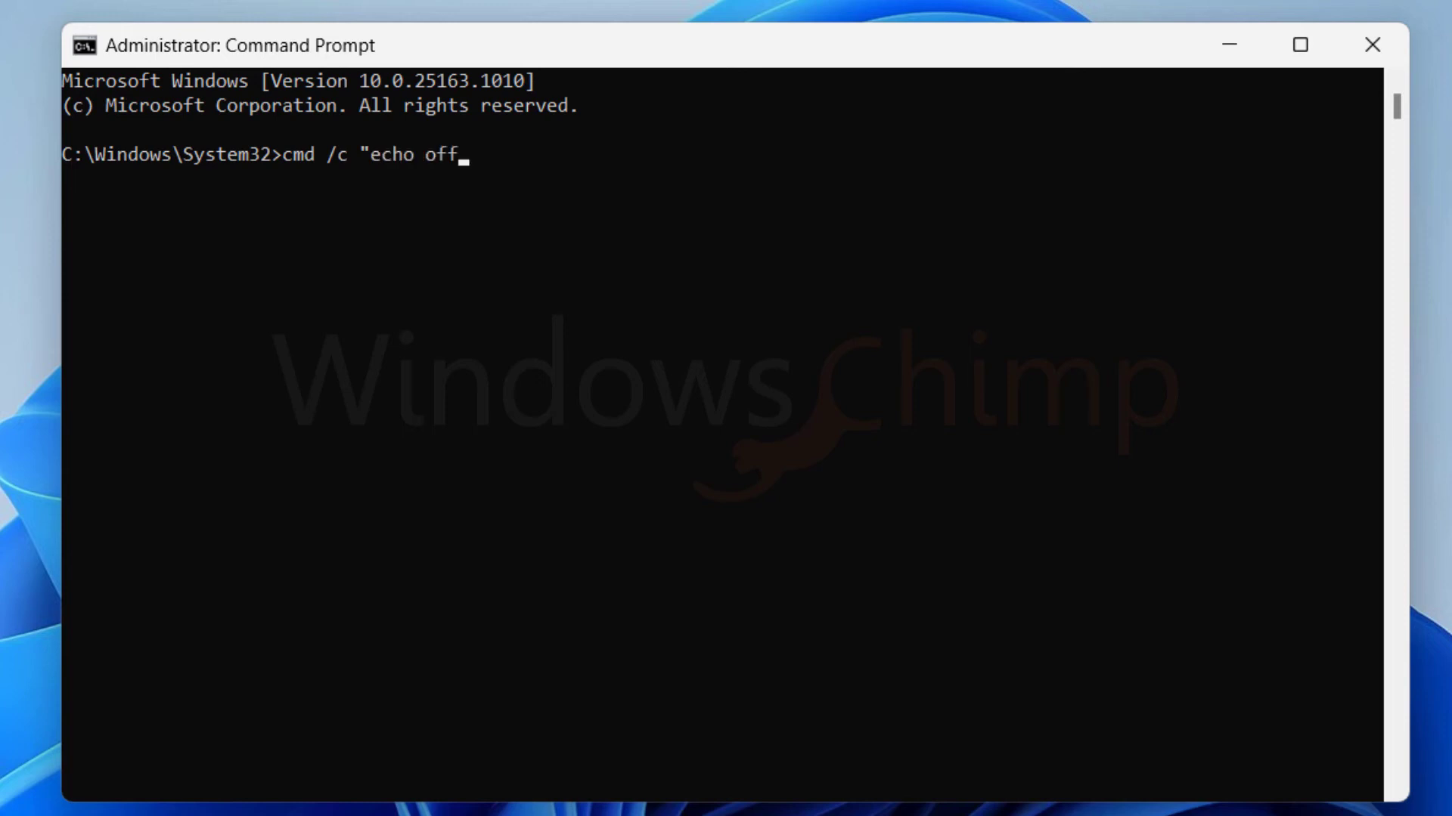
{"action": "type", "text": "|clip"}
{"action": "key", "text": "Return"}
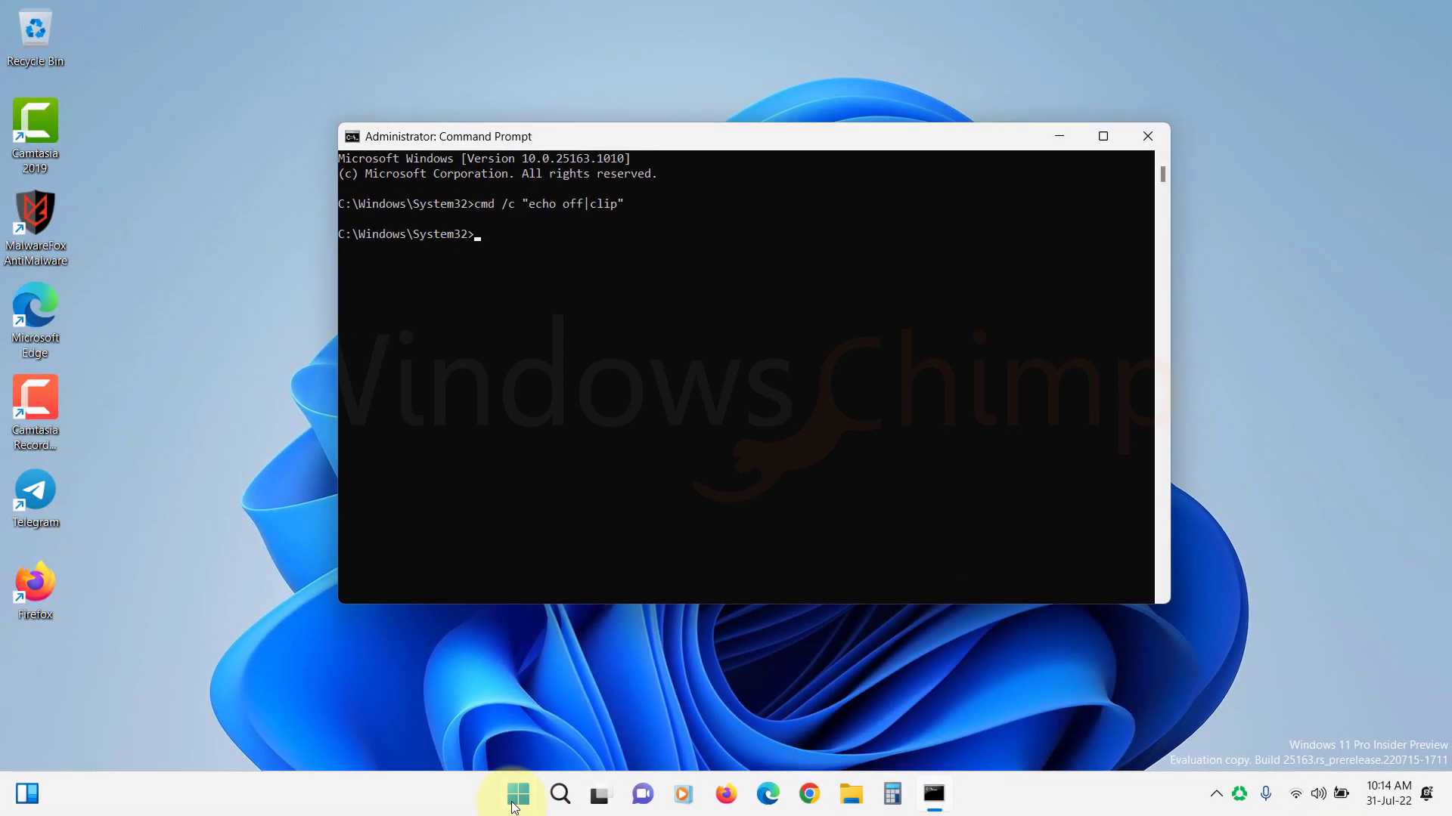
Step: Dismiss the Start and power menus, then run sfc /scannow in Command Prompt
{"action": "left_click", "coordinate": [519, 794]}
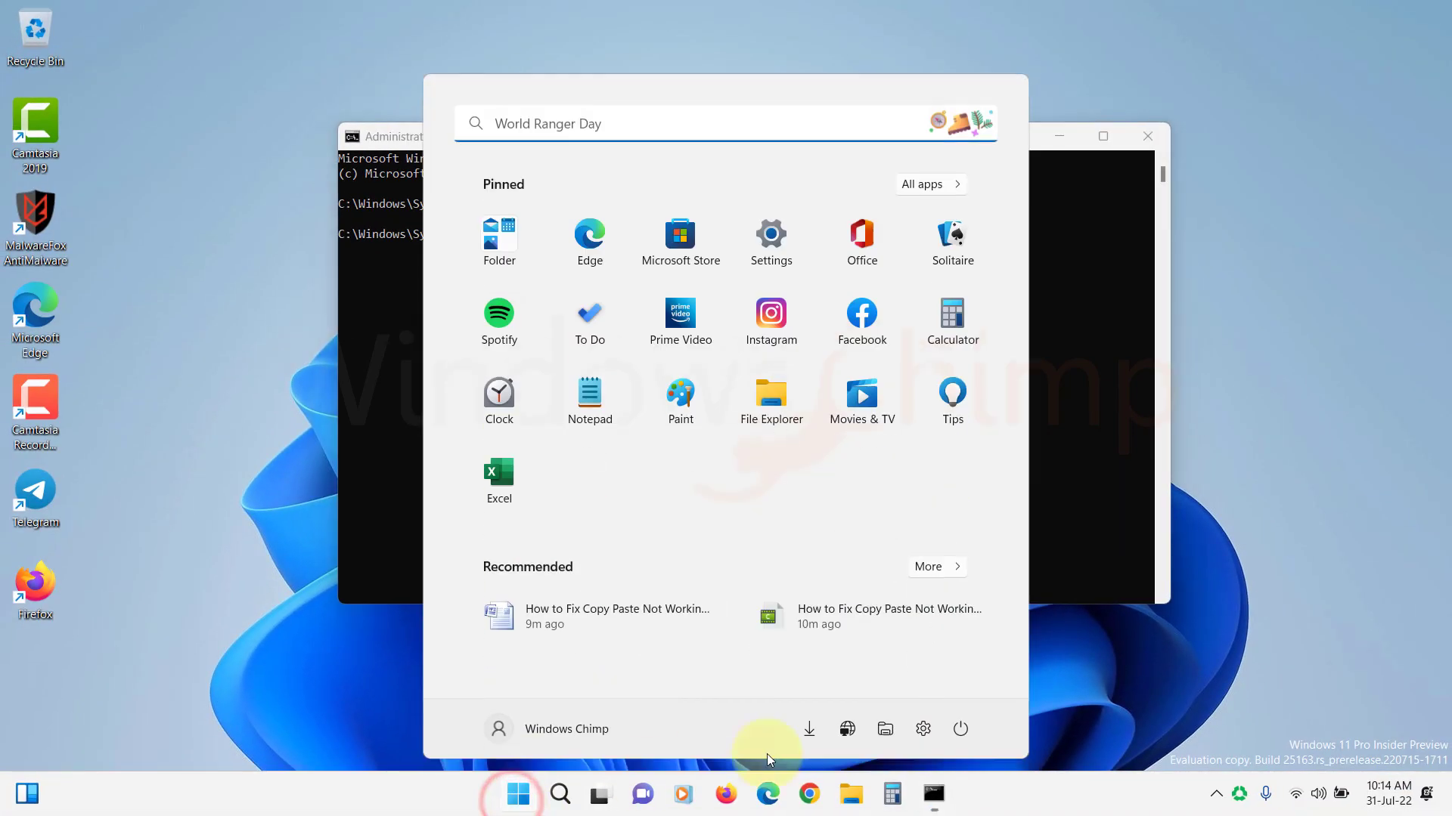
{"action": "left_click", "coordinate": [960, 730]}
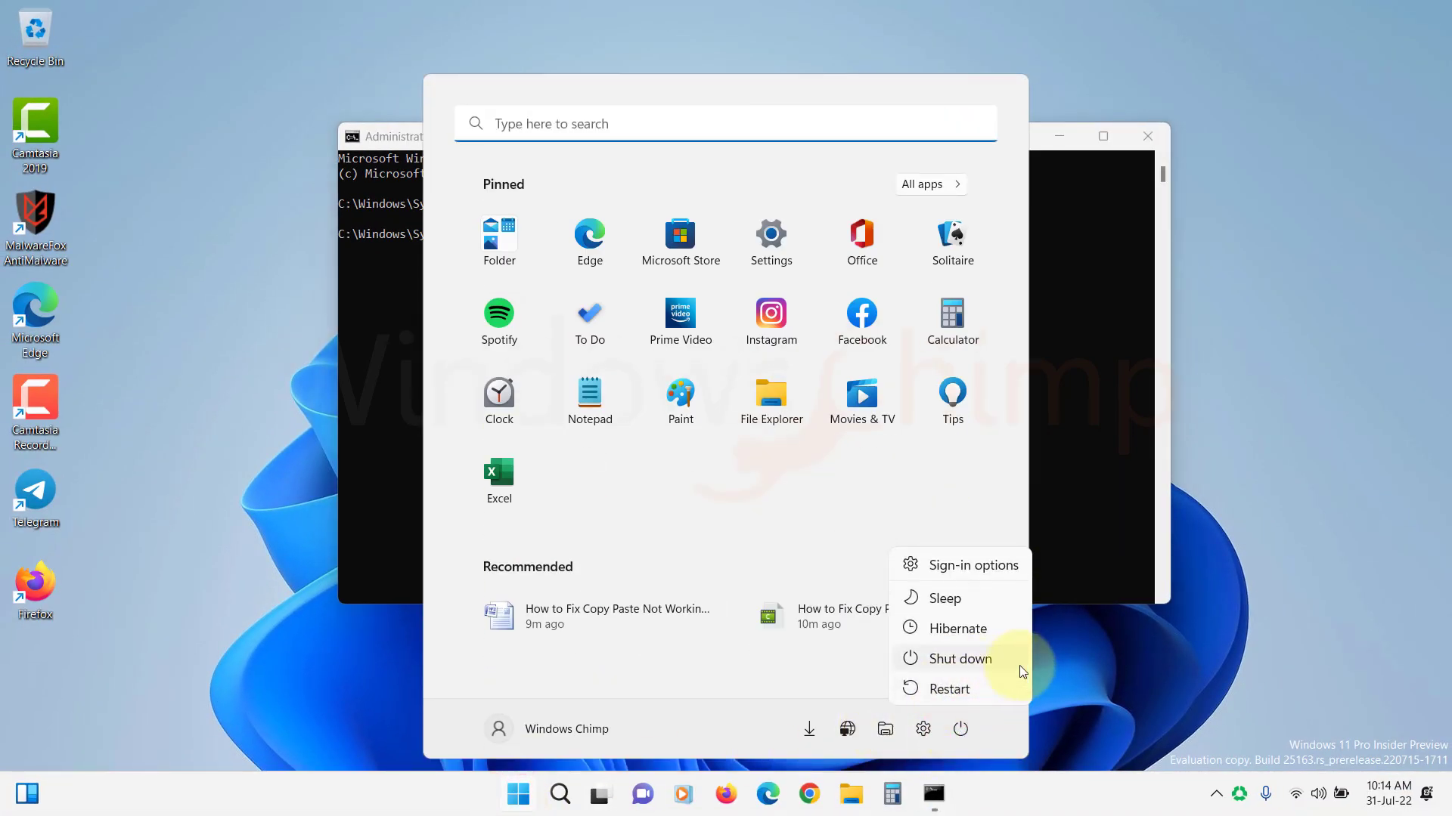
{"action": "left_click", "coordinate": [1250, 424]}
{"action": "left_click", "coordinate": [1251, 423]}
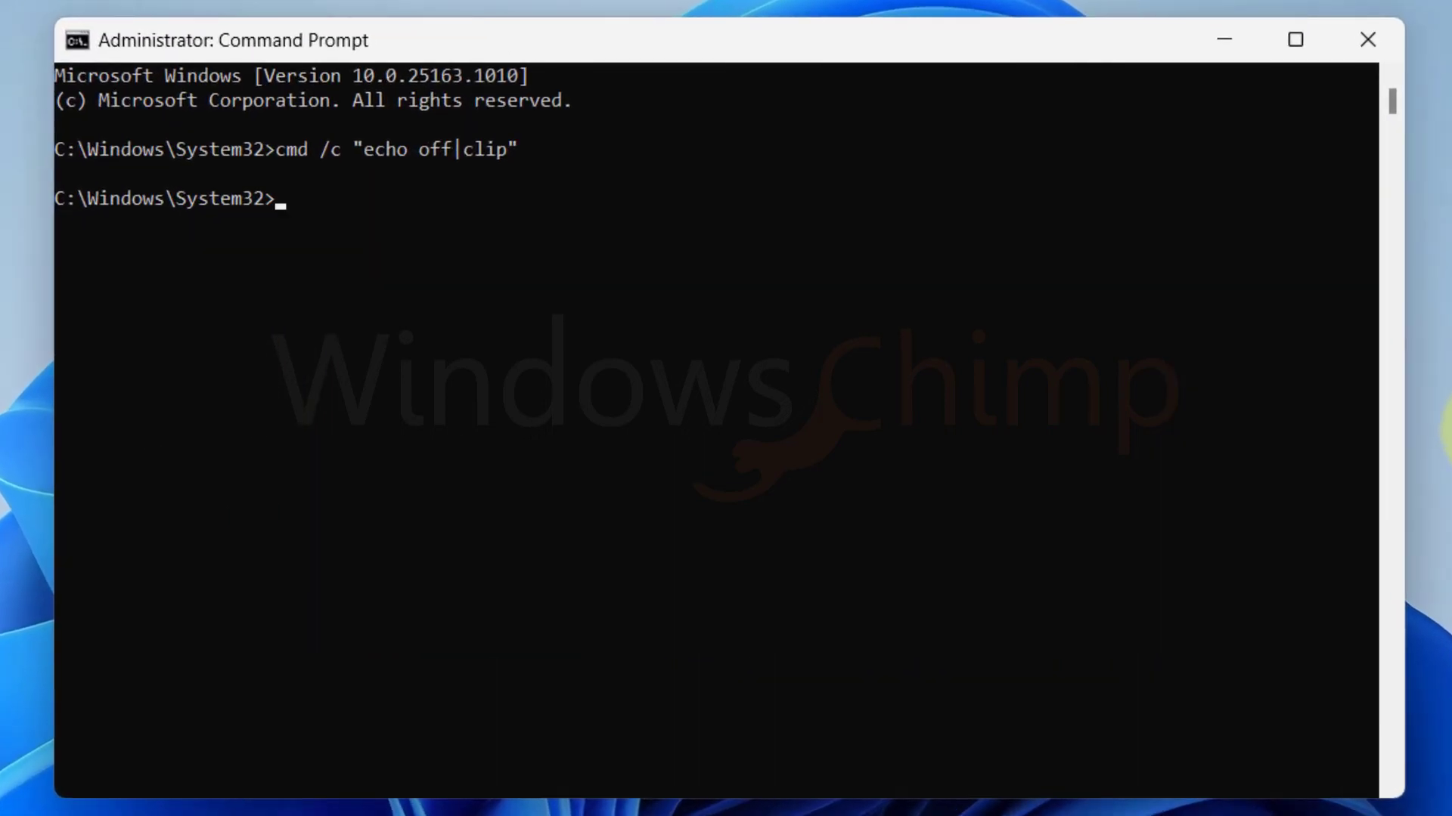
{"action": "type", "text": "sfc /scannow"}
{"action": "key", "text": "Return"}
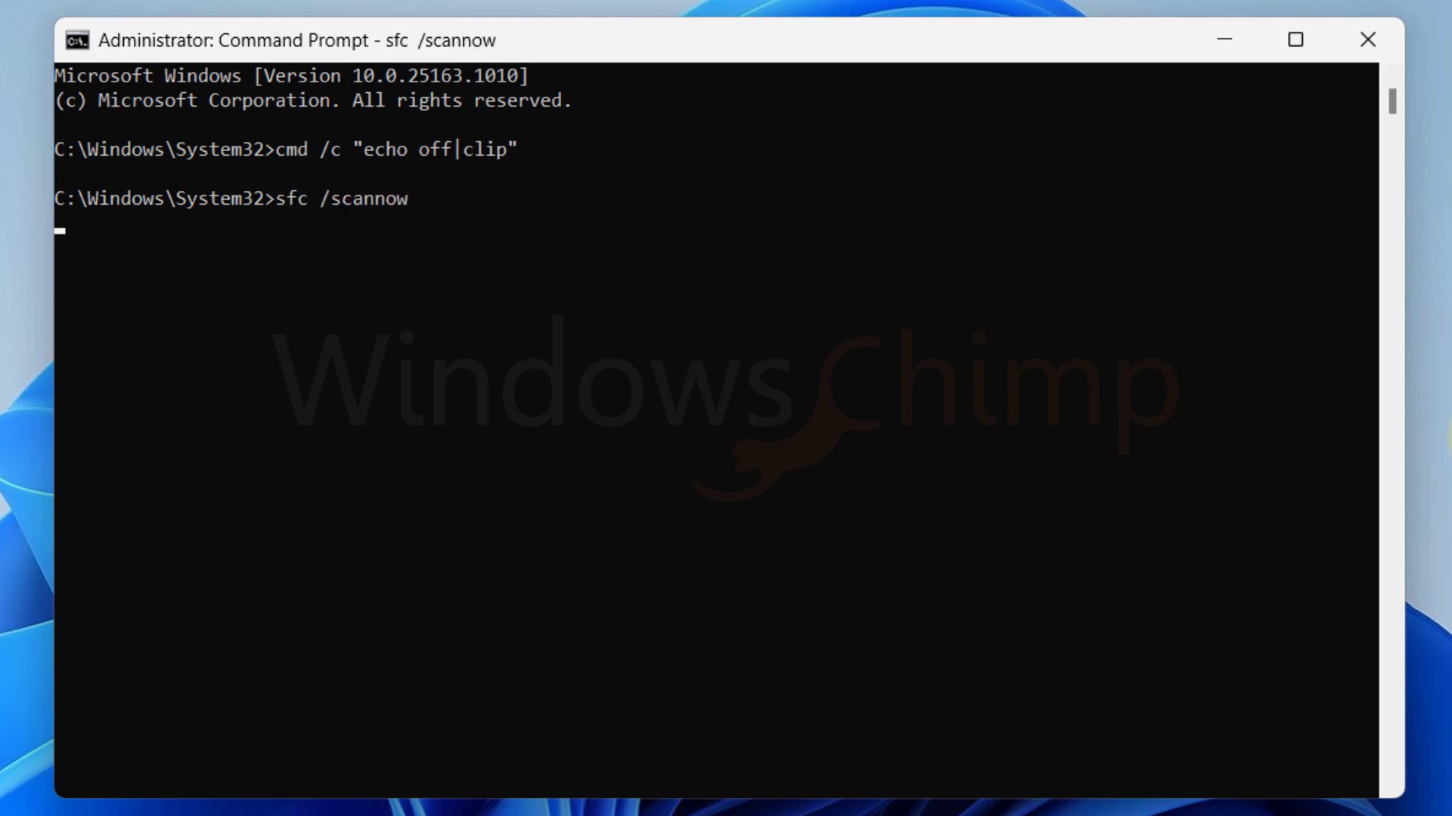